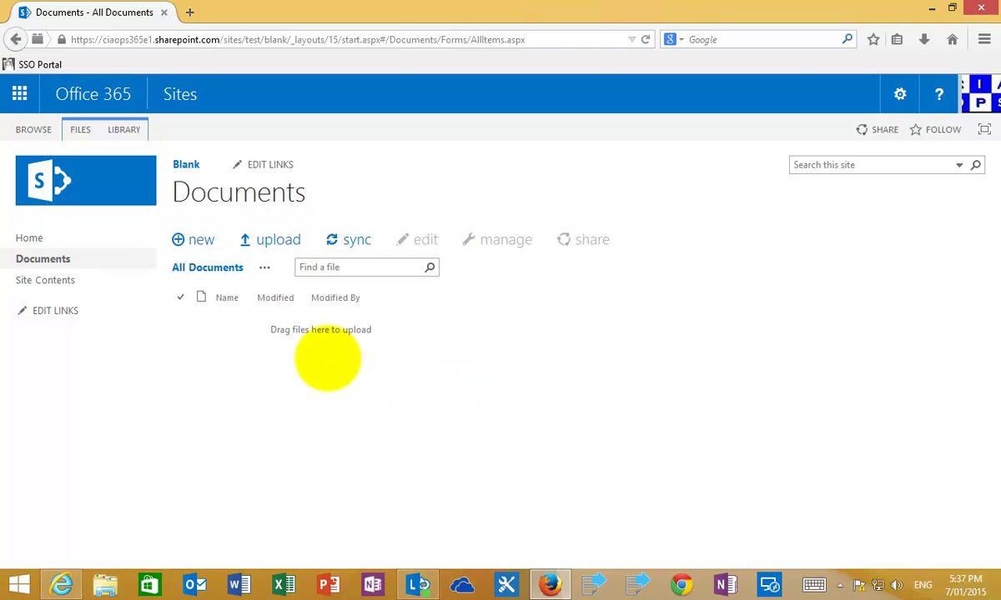
# Step: Create a Word document in the Documents library containing the line "First edit." and return to the library
pyautogui.click(203, 241)
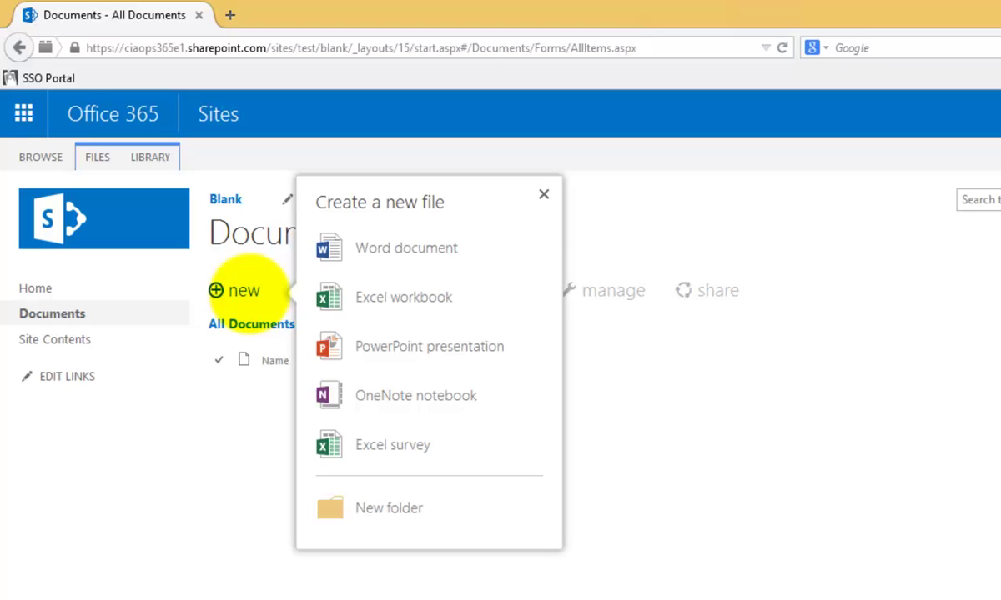
pyautogui.click(384, 254)
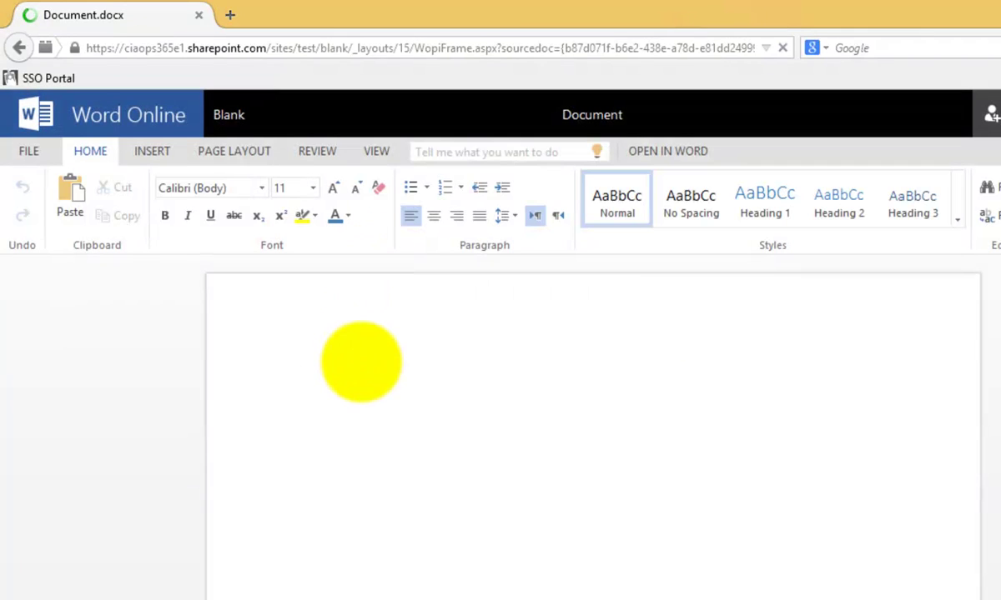
pyautogui.click(351, 374)
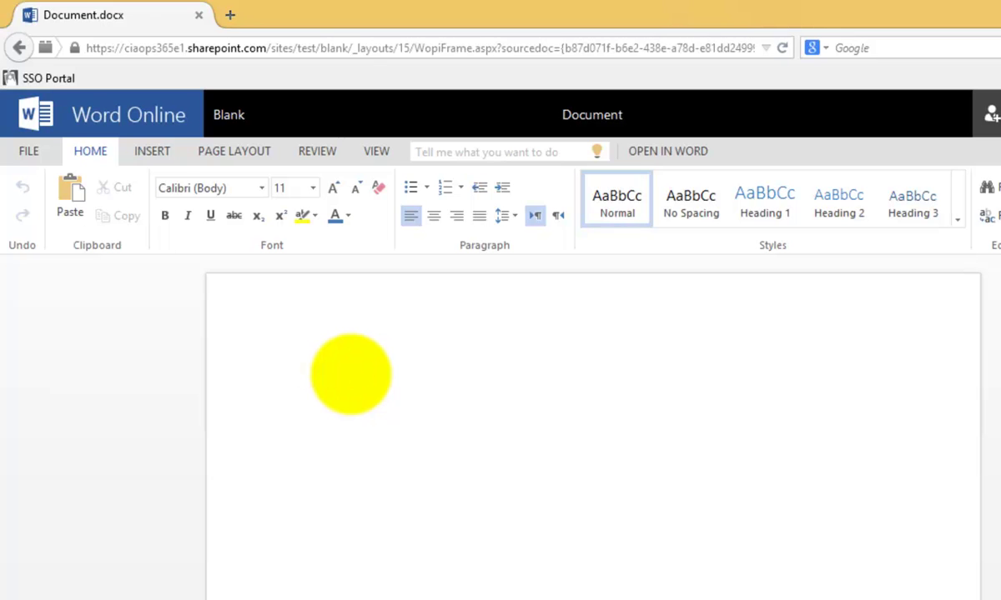
pyautogui.write('First edit.')
pyautogui.press('Return')
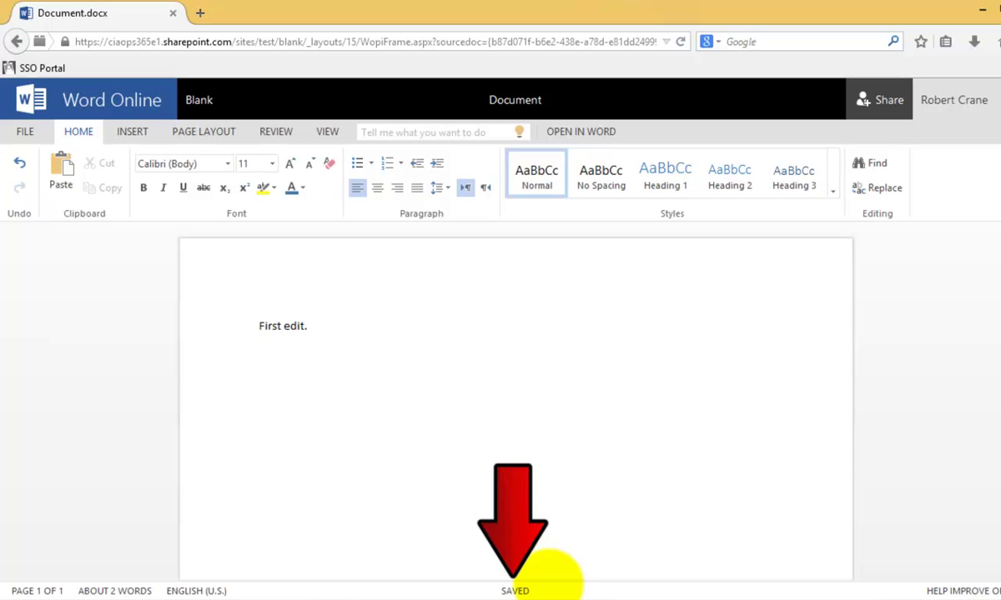
pyautogui.click(198, 99)
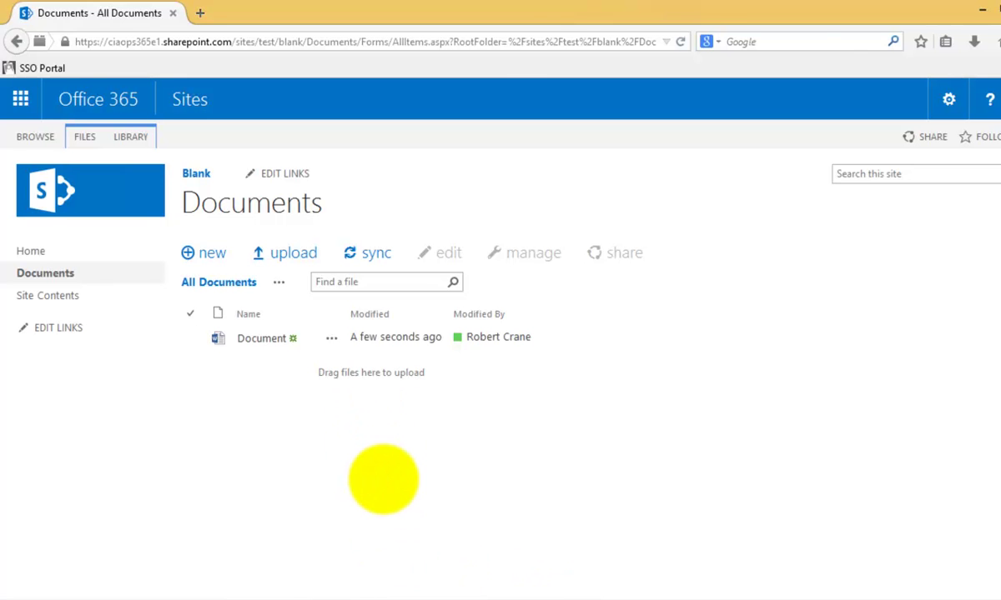
# Step: Tile the primary user's Firefox window on the right half of the screen and the secondary user's Internet Explorer window on the left half
pyautogui.press('super+Right')
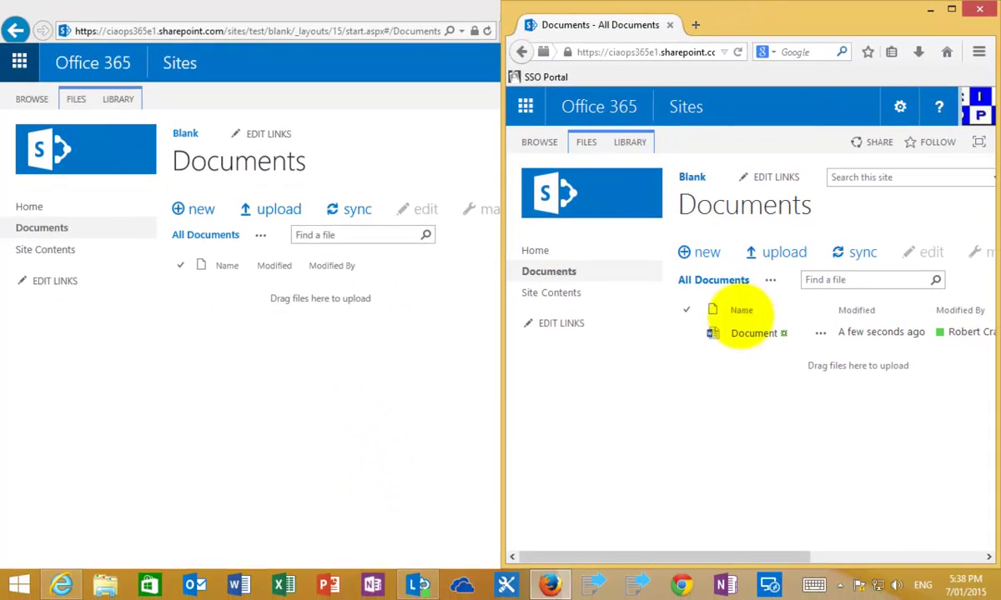
pyautogui.click(451, 343)
pyautogui.press('super+Up')
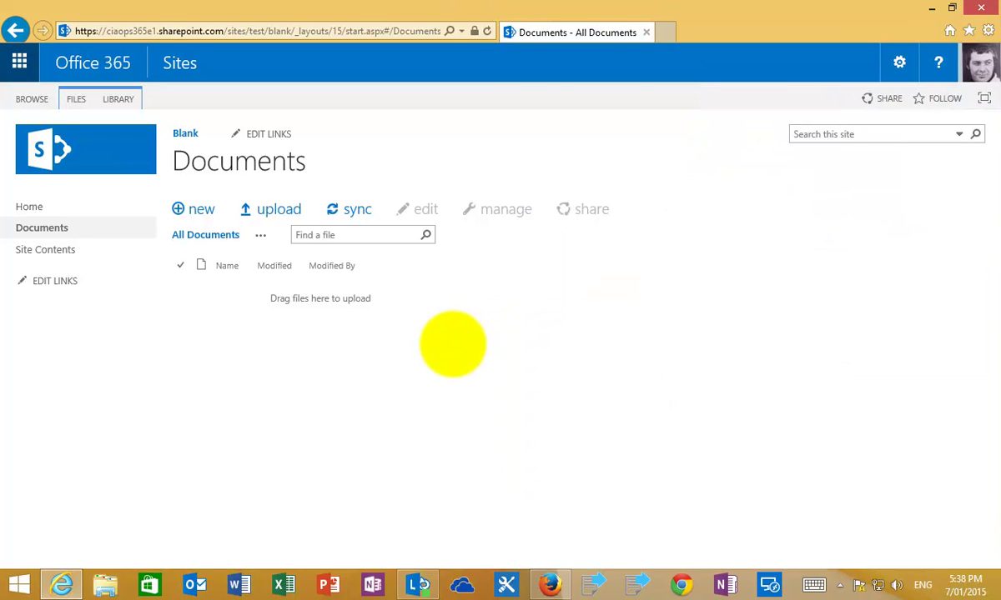
pyautogui.press('super+Left')
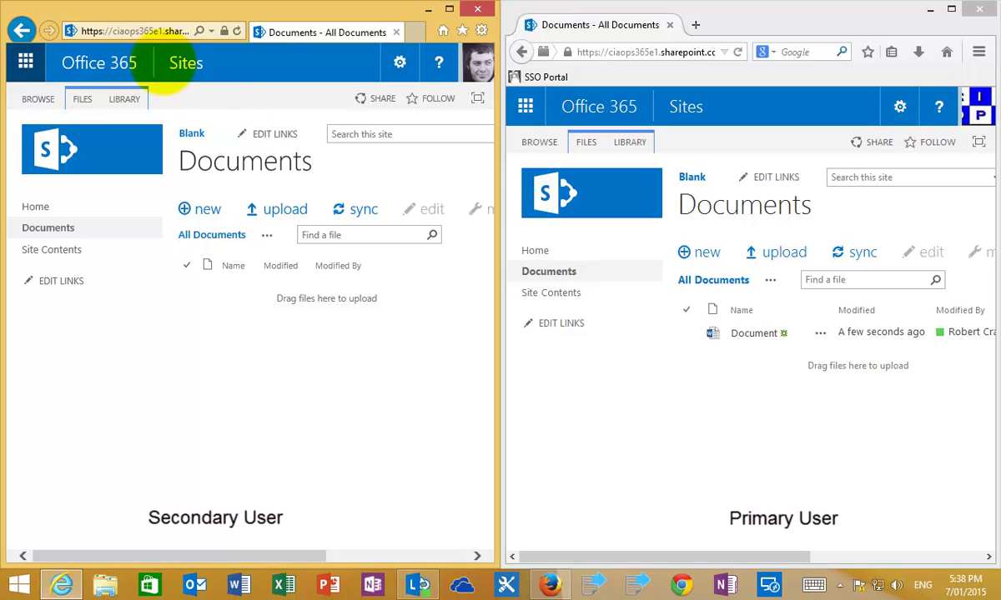
# Step: As the secondary user, refresh the library, add the line "Secondary edit." to Document in Word Online, and return to the library
pyautogui.click(237, 31)
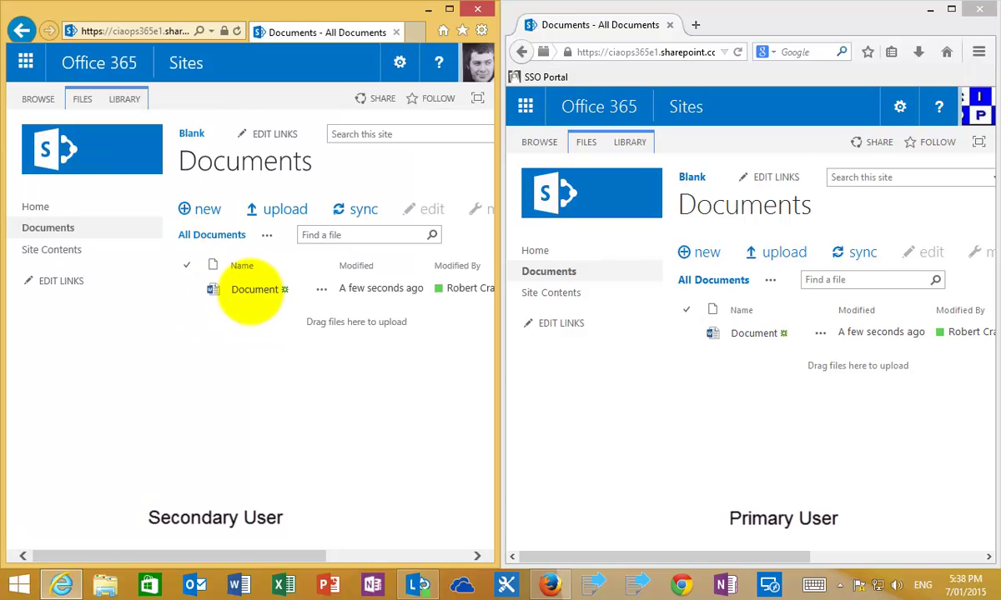
pyautogui.click(249, 289)
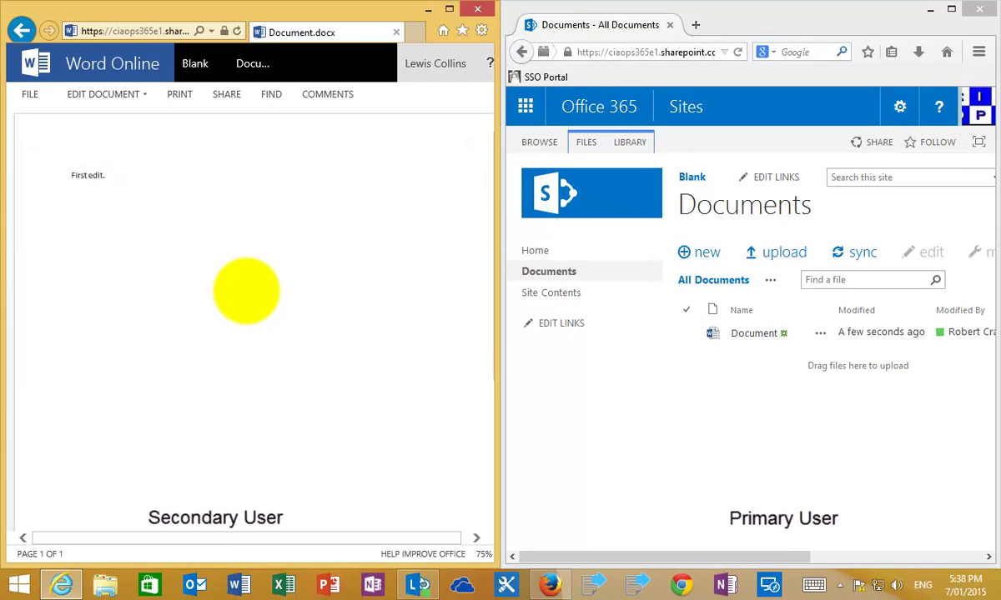
pyautogui.click(104, 94)
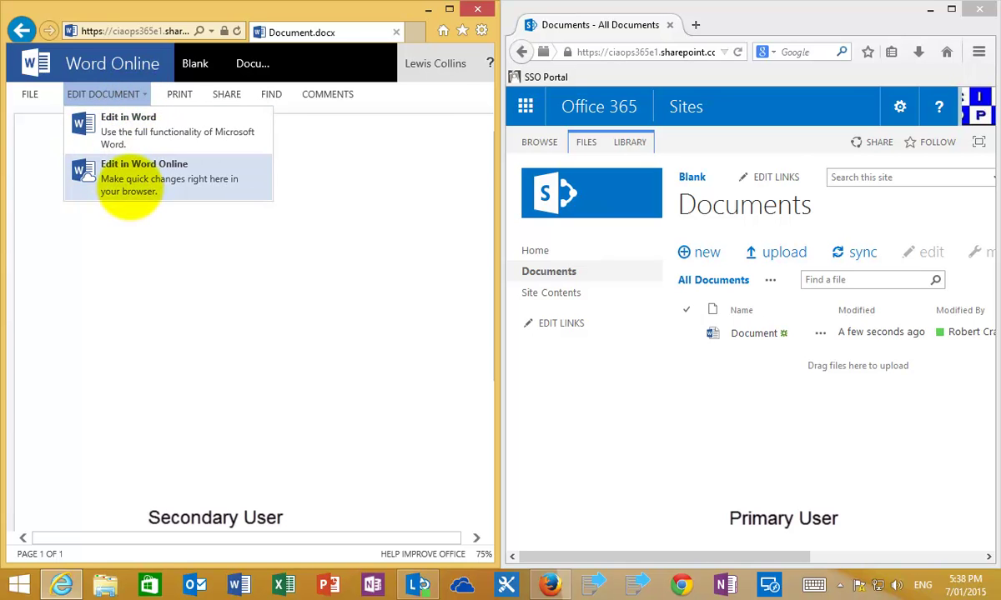
pyautogui.click(127, 185)
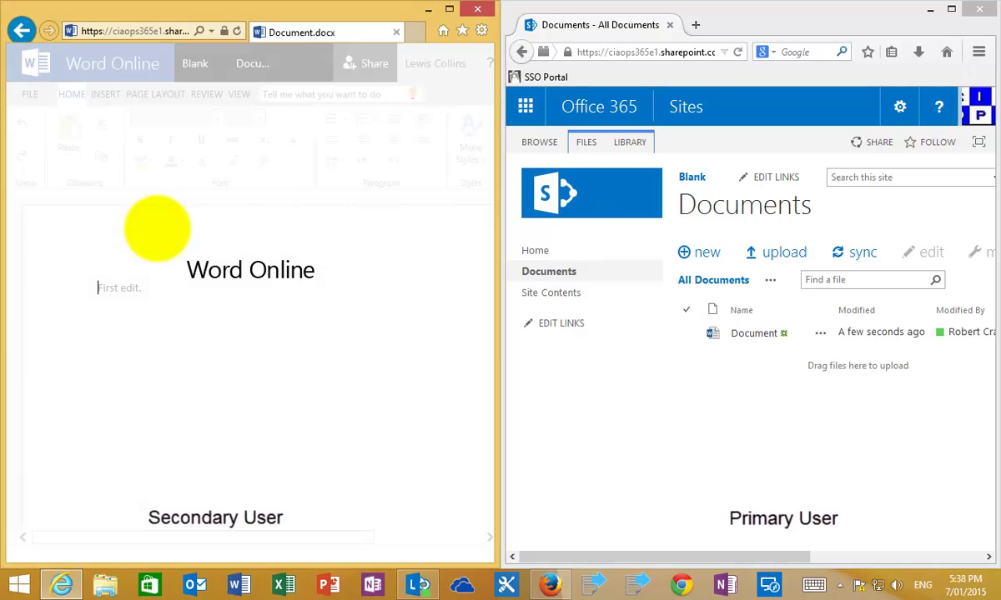
pyautogui.click(151, 287)
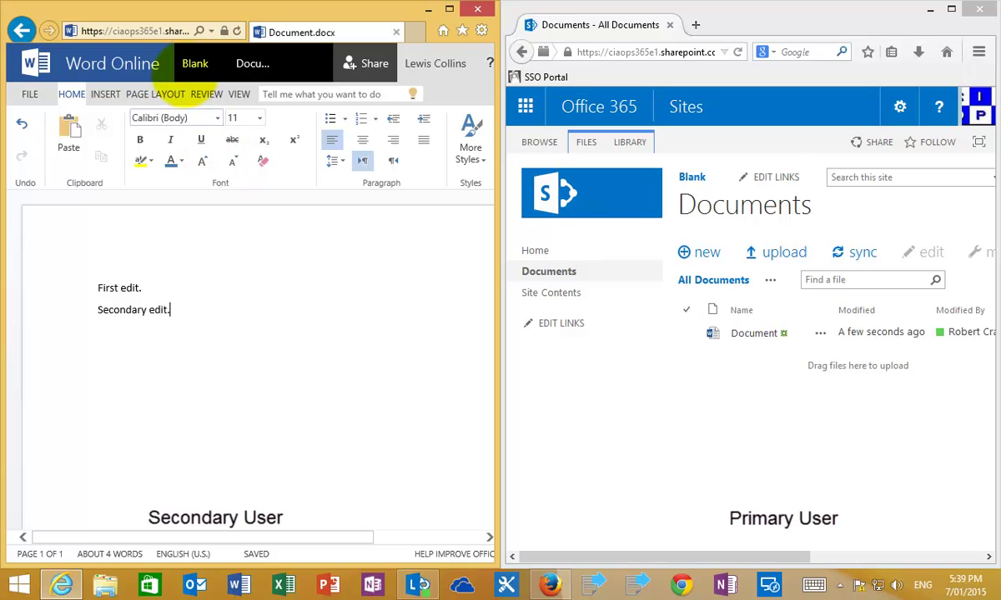
pyautogui.click(195, 64)
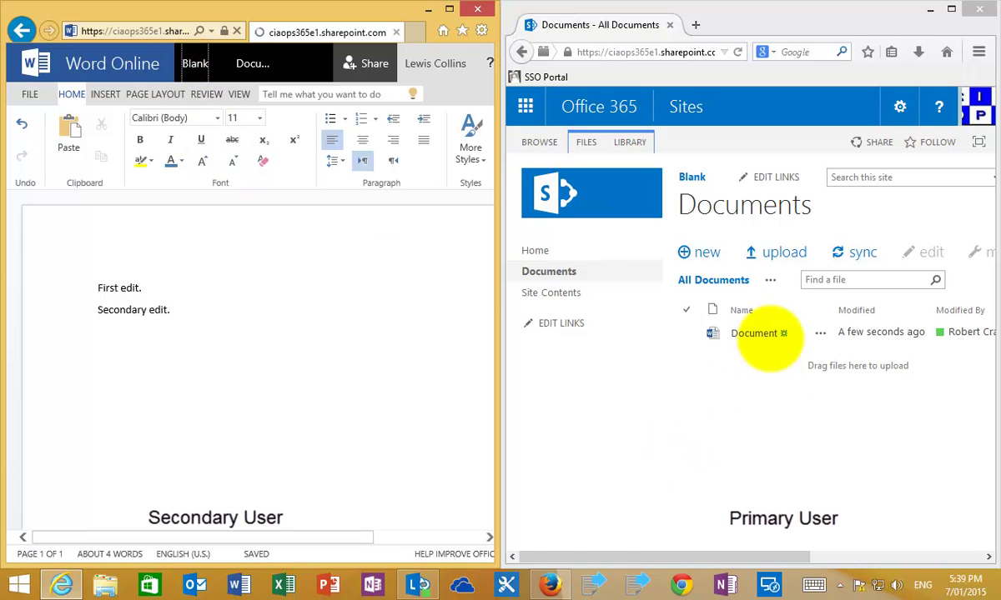
# Step: As the primary user, open Document to check its current text and return to the library
pyautogui.click(760, 333)
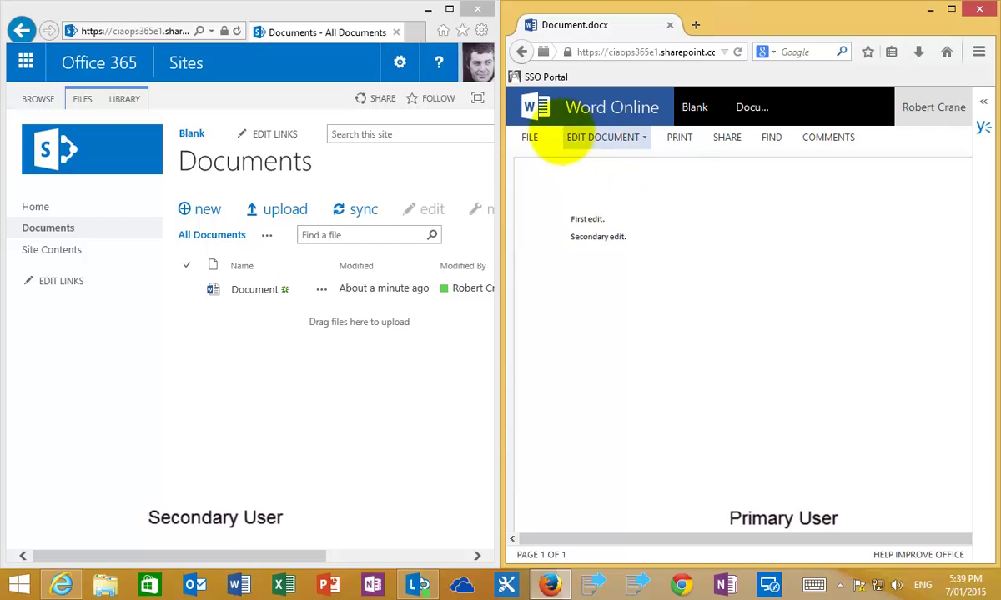
pyautogui.click(694, 105)
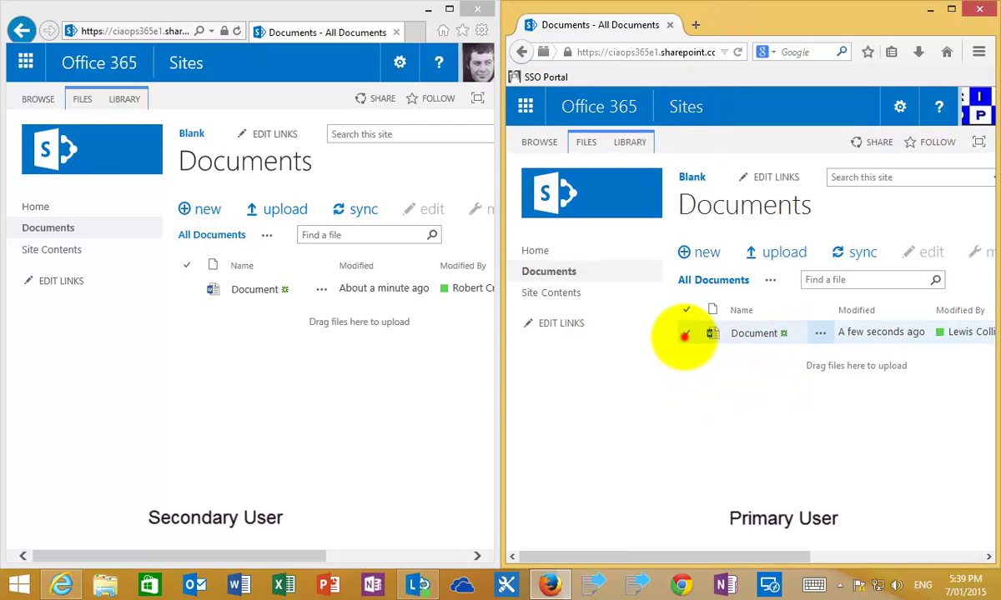
# Step: As the primary user, check out Document in the Documents library
pyautogui.click(686, 333)
pyautogui.moveTo(763, 555); pyautogui.dragTo(842, 552)
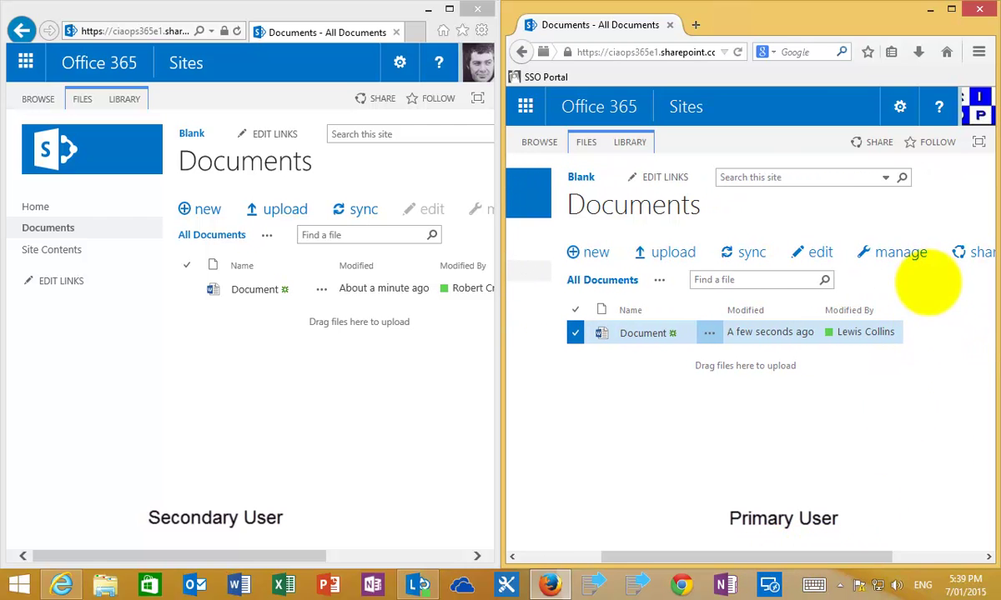
pyautogui.click(897, 248)
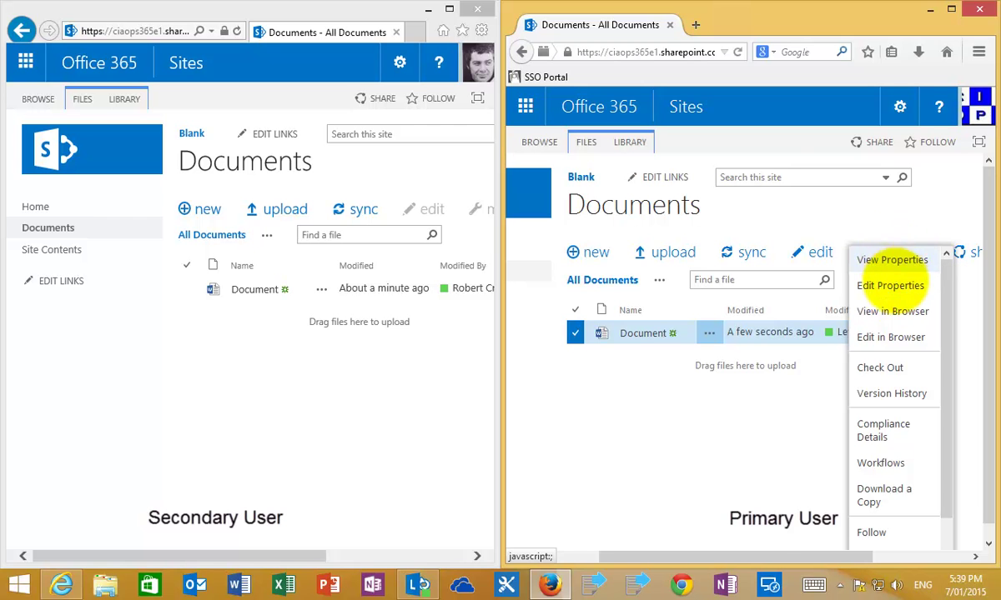
pyautogui.click(882, 369)
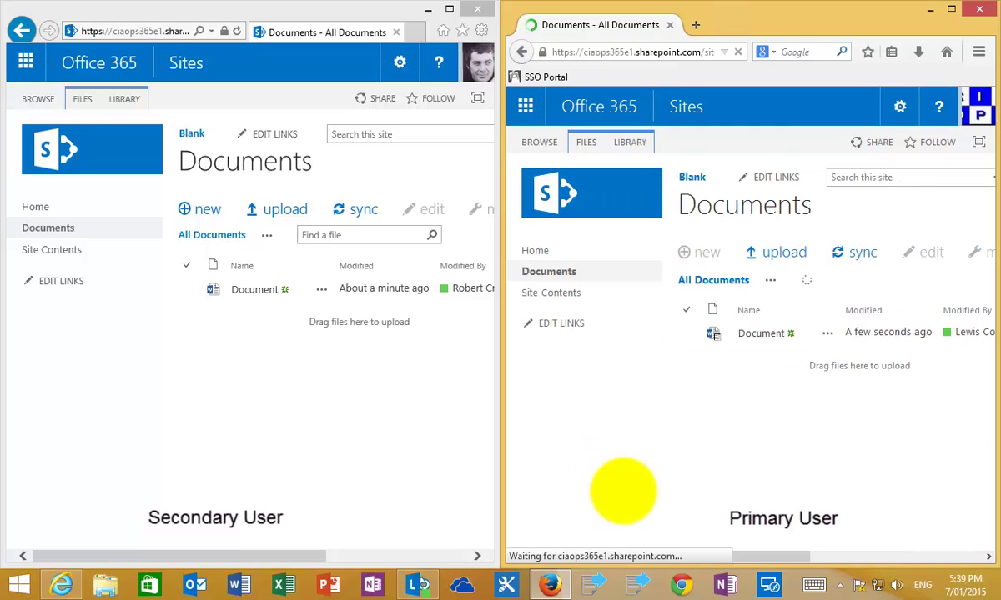
pyautogui.click(714, 335)
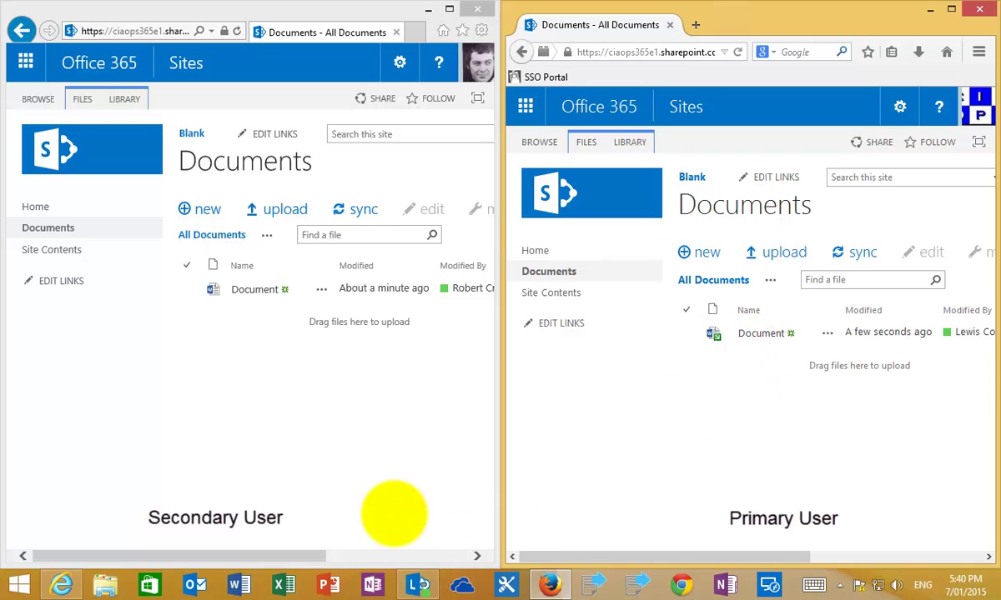
# Step: As the secondary user, refresh the library to check Document's checkout status and open the file for viewing
pyautogui.click(333, 474)
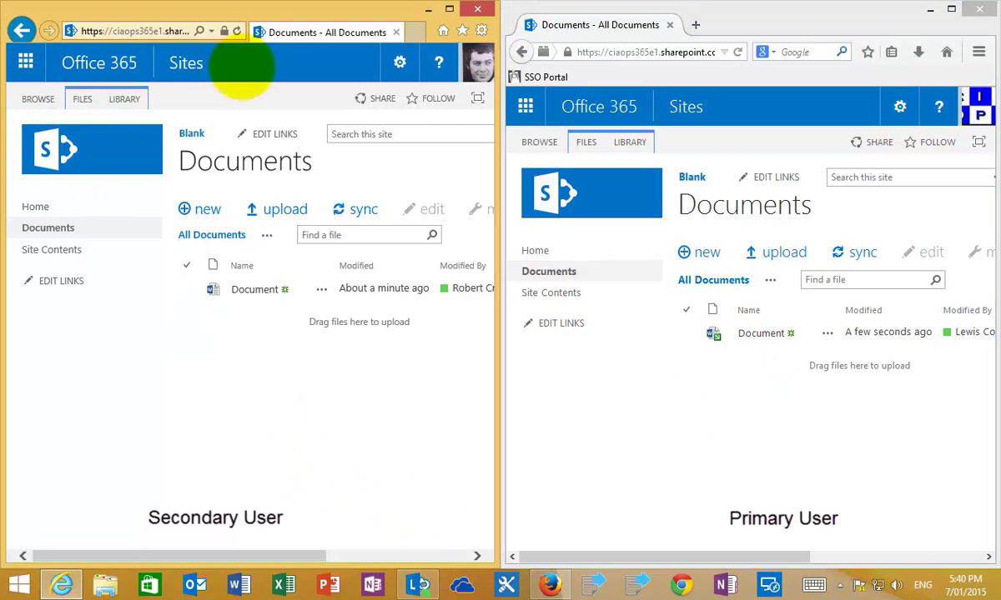
pyautogui.click(236, 30)
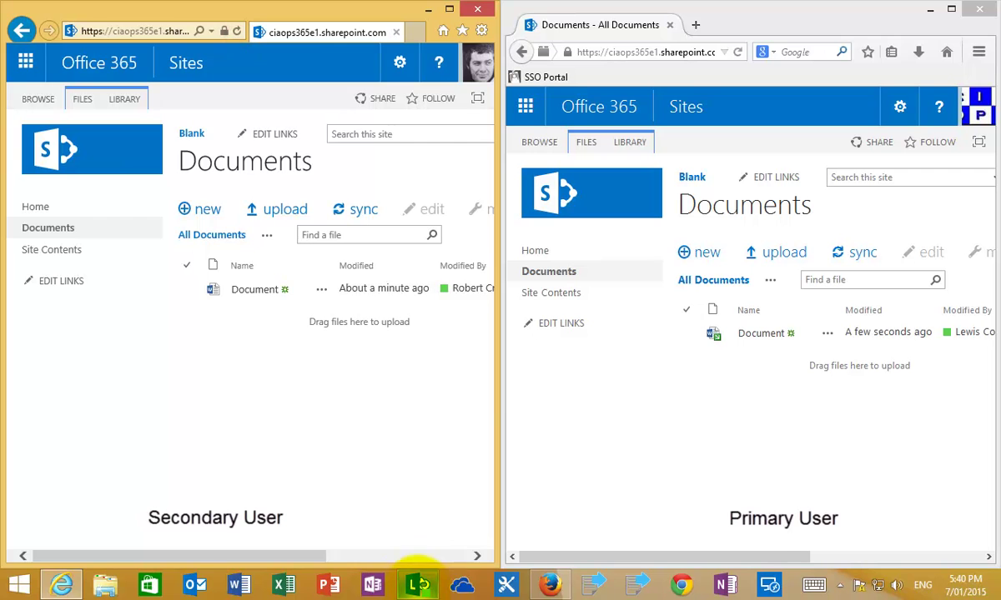
pyautogui.moveTo(414, 581)
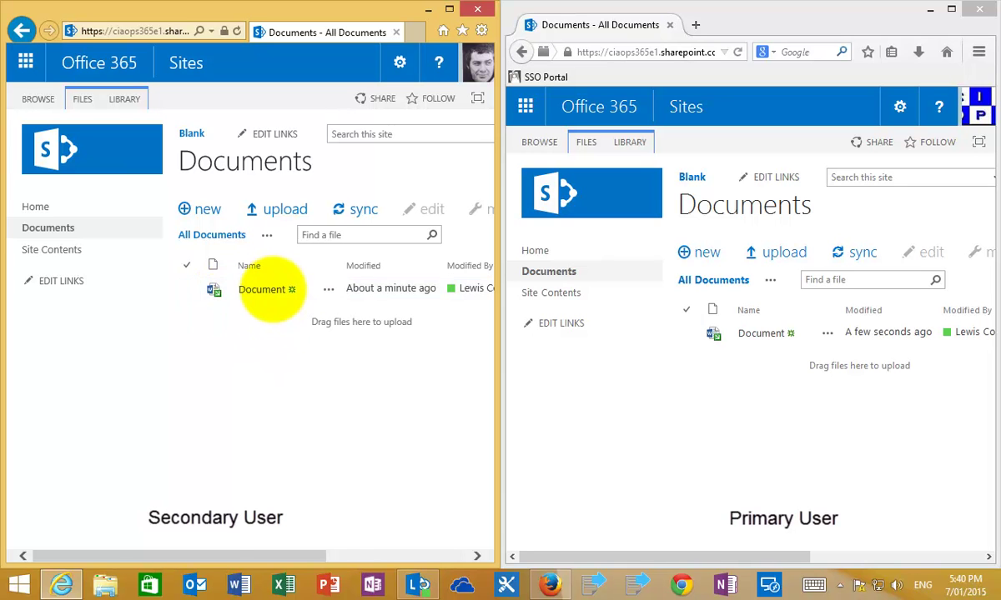
pyautogui.click(265, 289)
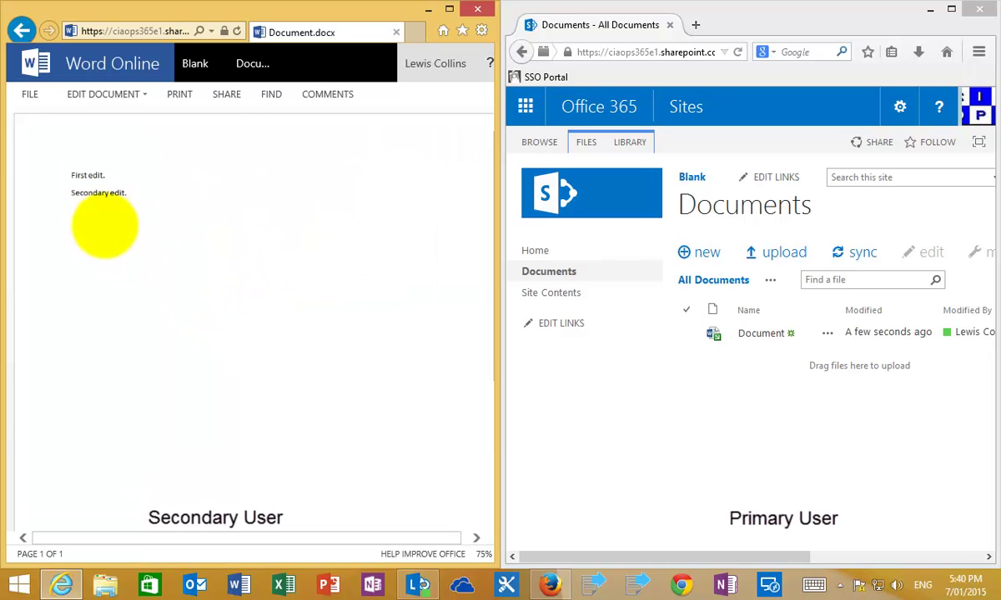
# Step: Try to edit Document in Word Online as the secondary user, fall back to reading view, and return to the library
pyautogui.click(115, 94)
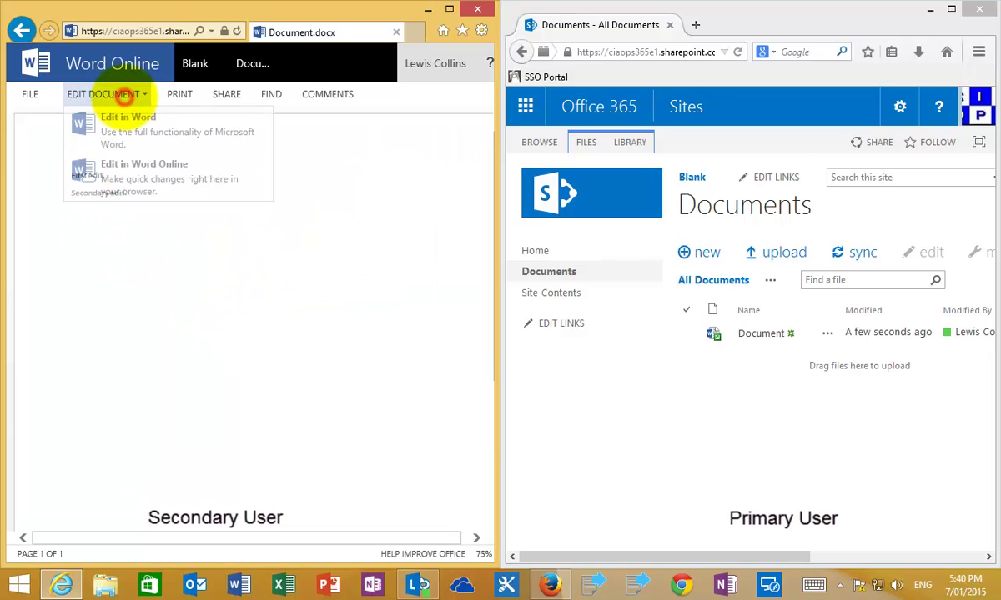
pyautogui.click(130, 174)
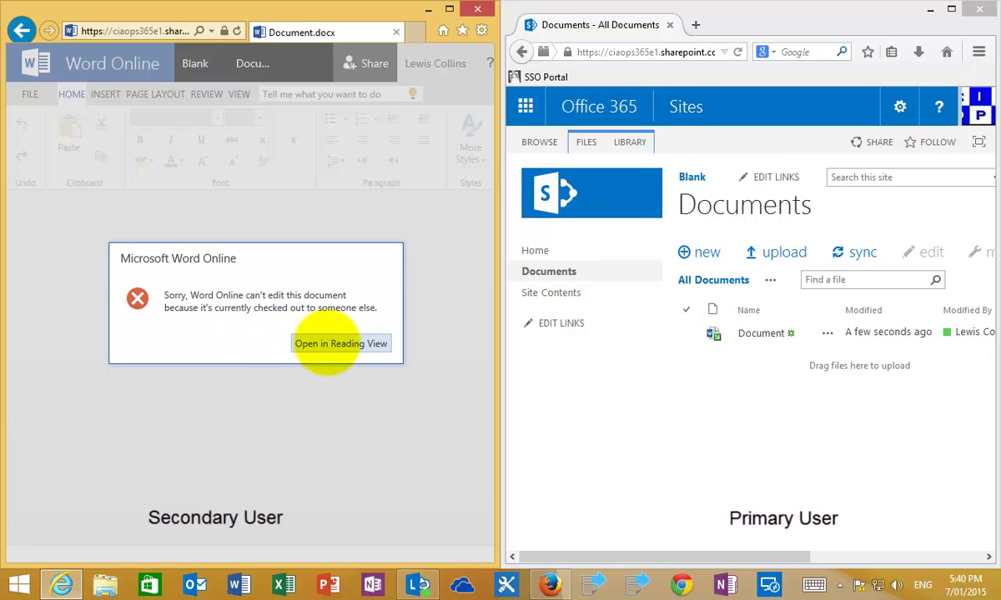
pyautogui.click(325, 343)
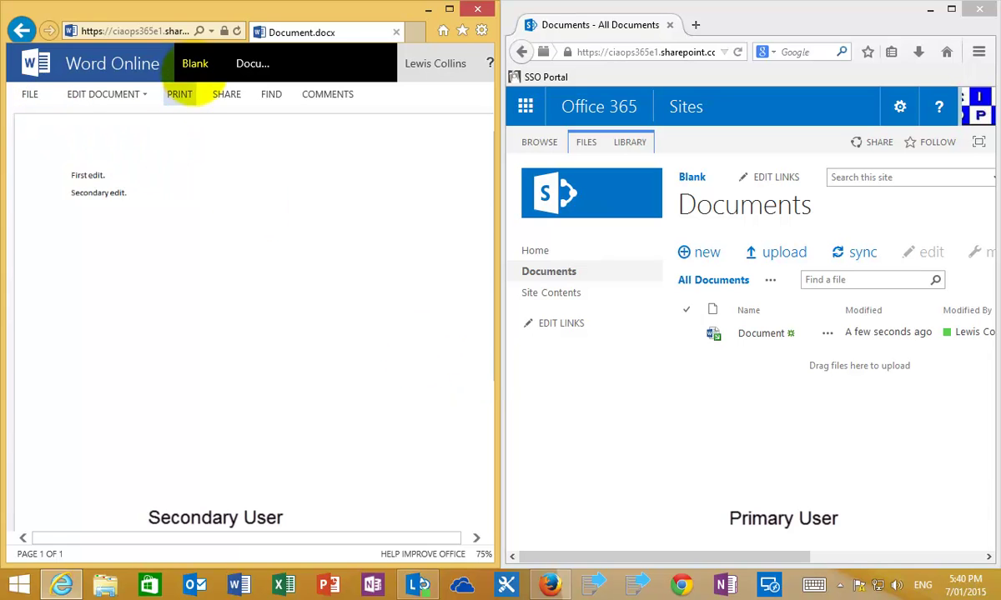
pyautogui.click(194, 66)
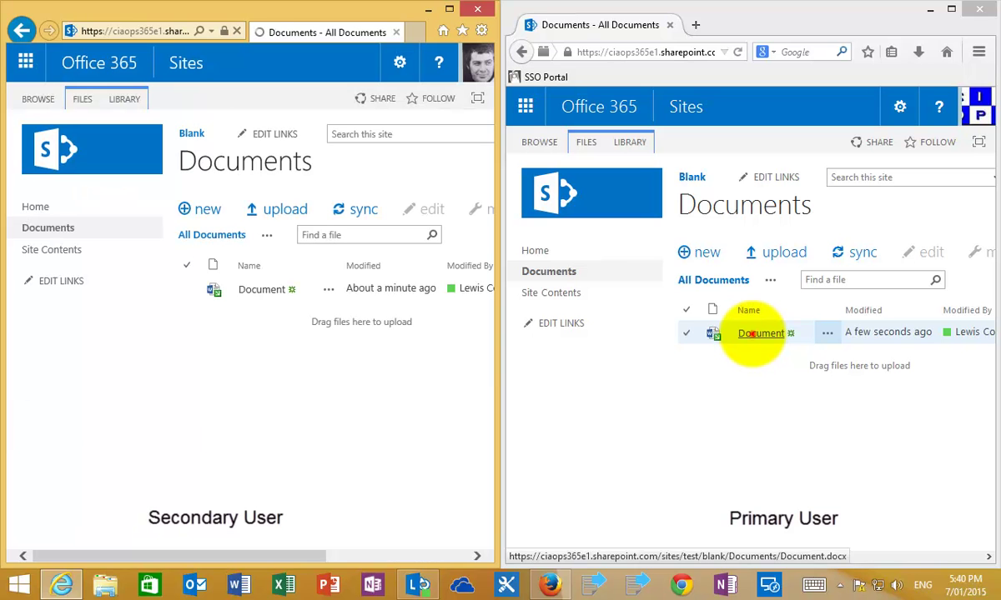
# Step: As the primary user, add the line "Third Edit." to Document in Word Online and return to the library
pyautogui.click(755, 333)
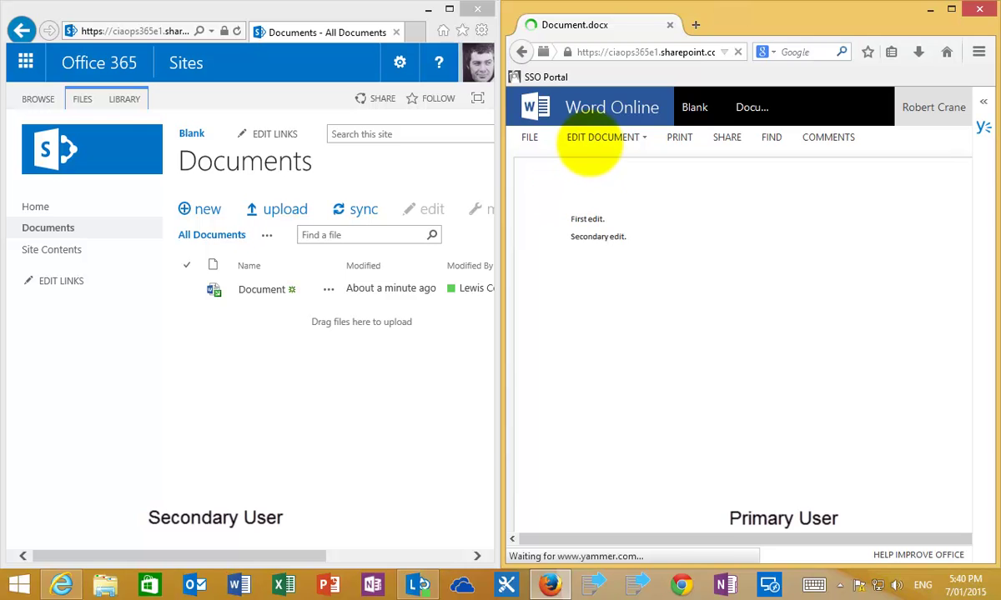
pyautogui.click(587, 138)
pyautogui.click(584, 213)
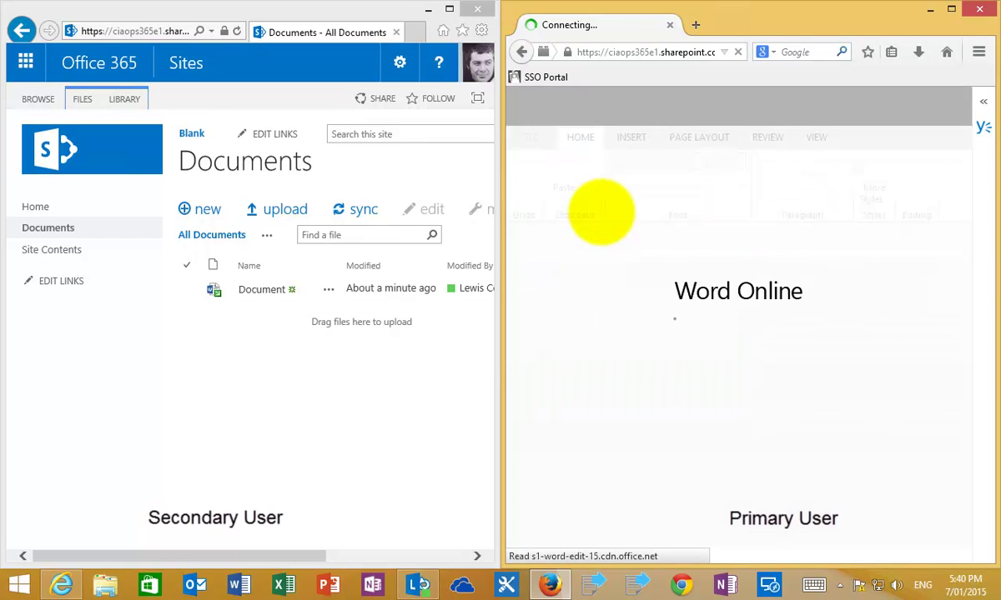
pyautogui.click(696, 346)
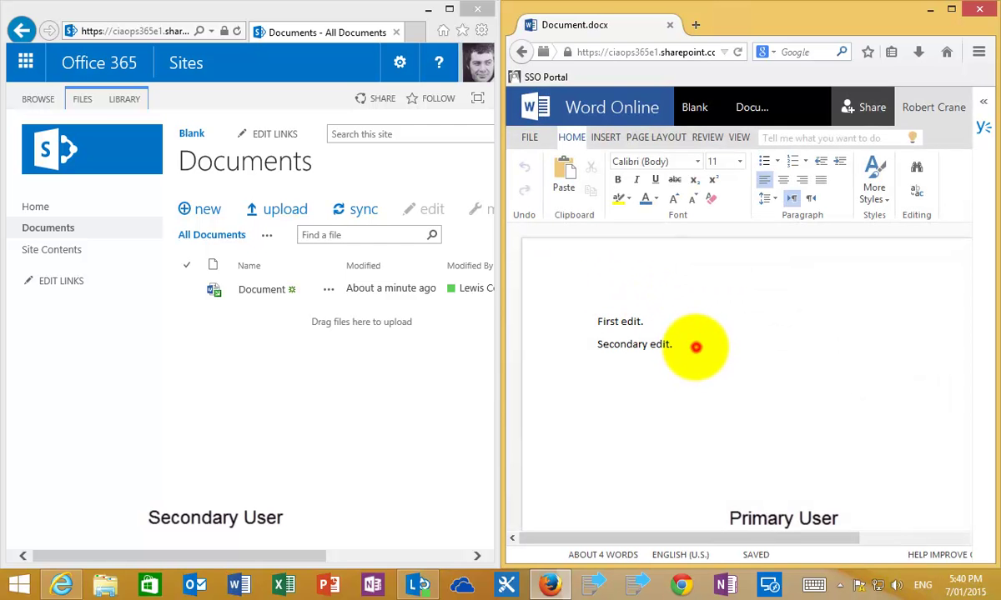
pyautogui.press('Return')
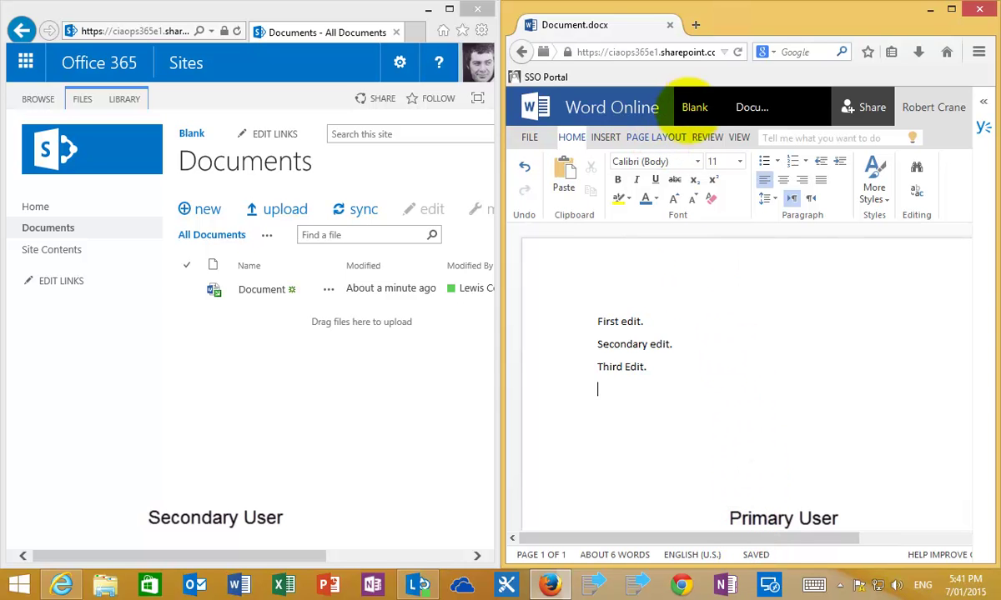
pyautogui.click(694, 107)
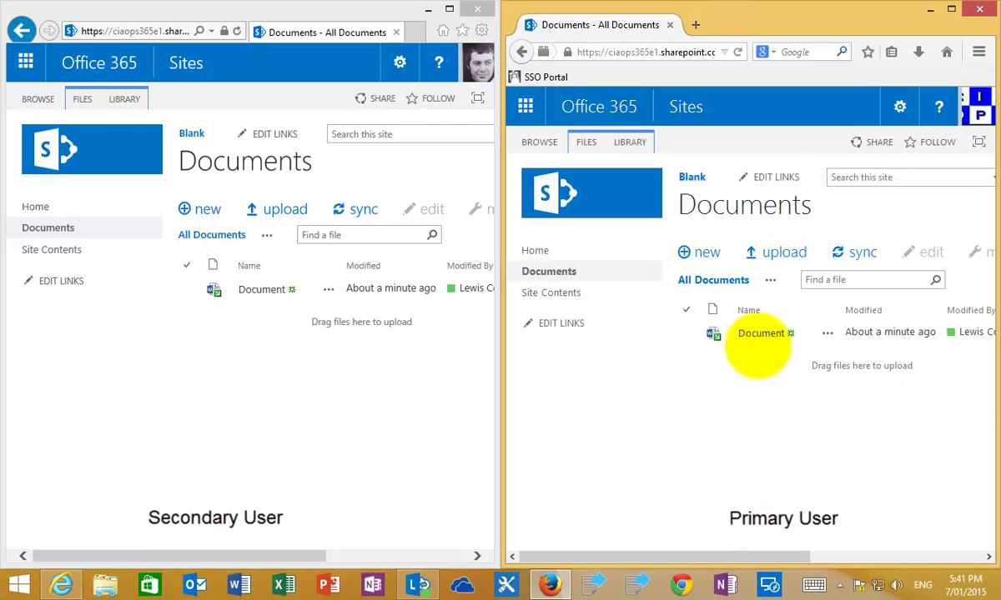
# Step: Open Document as the secondary and primary users to compare the content each one sees, and return both to the library
pyautogui.click(739, 333)
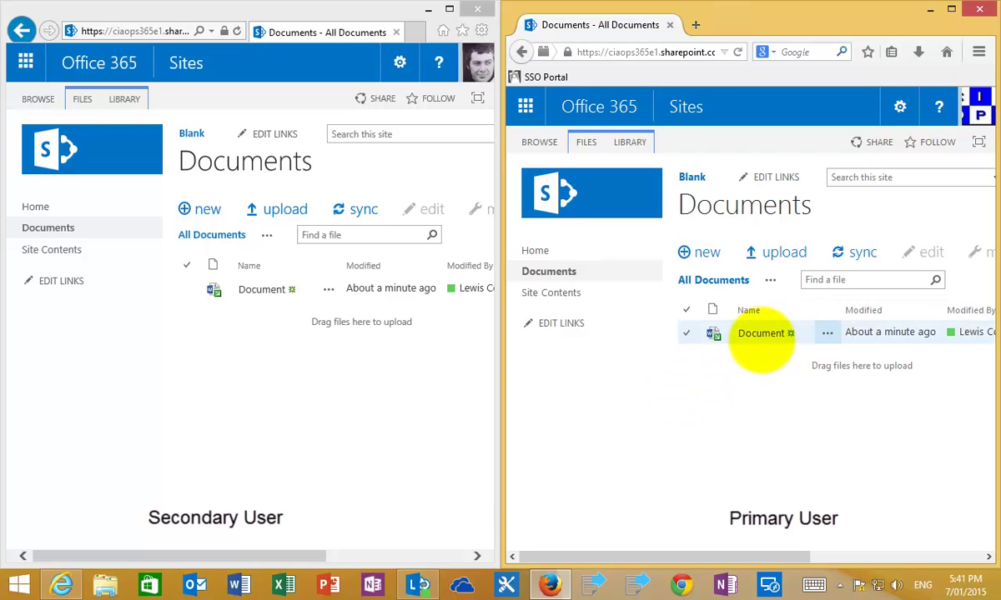
pyautogui.click(409, 461)
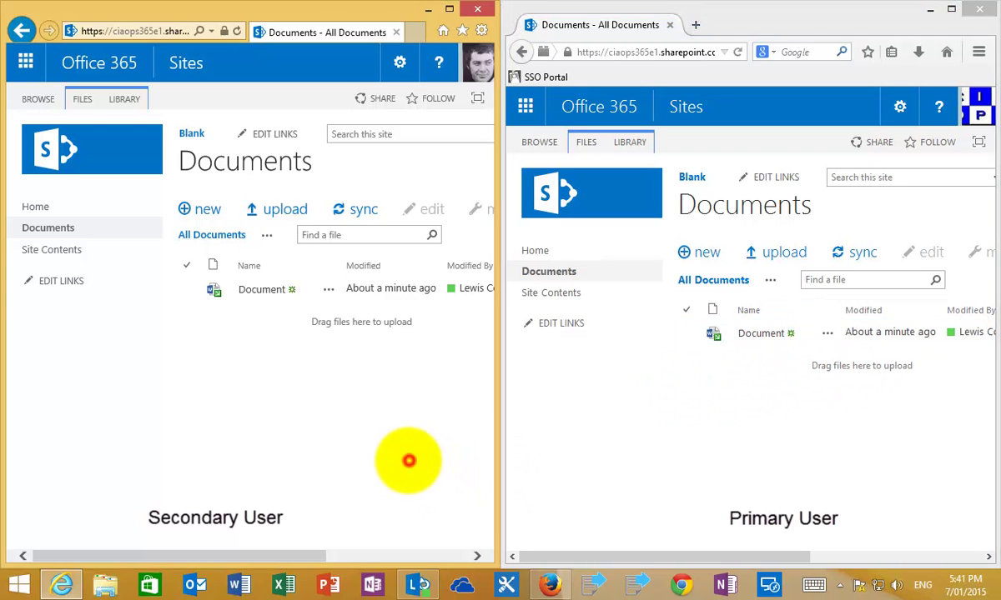
pyautogui.click(255, 288)
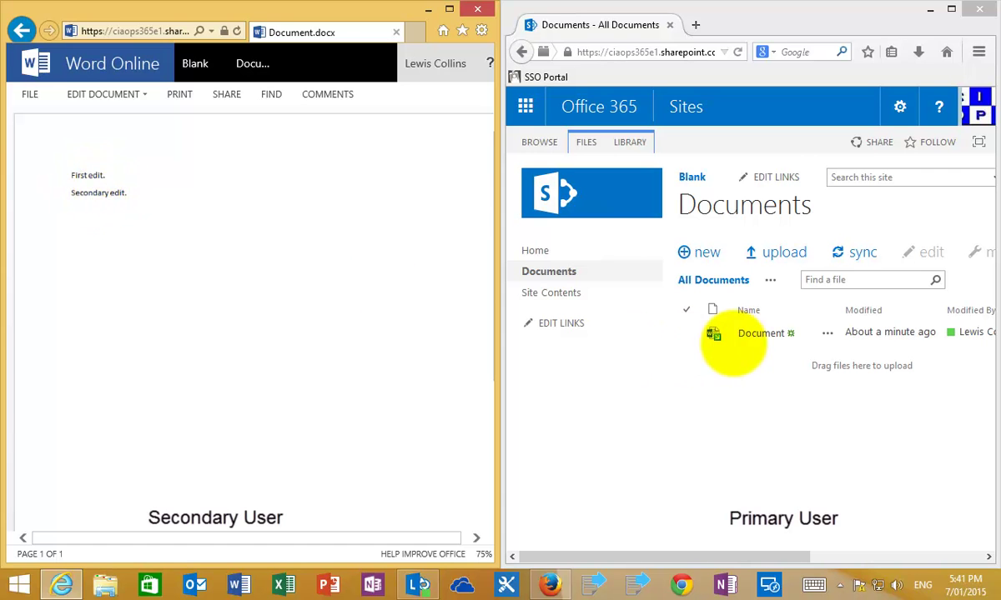
pyautogui.click(749, 334)
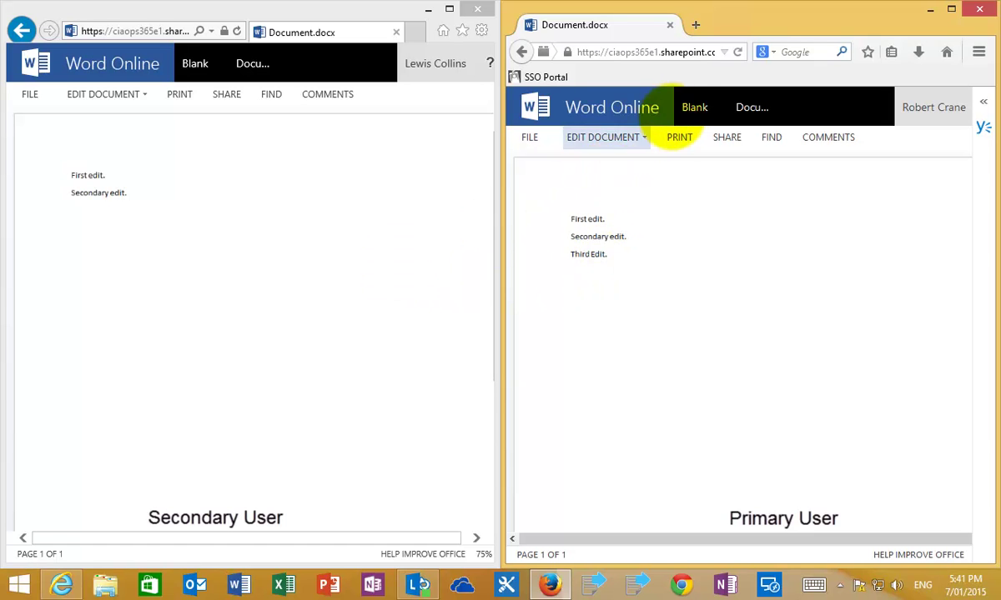
pyautogui.click(550, 134)
pyautogui.click(193, 232)
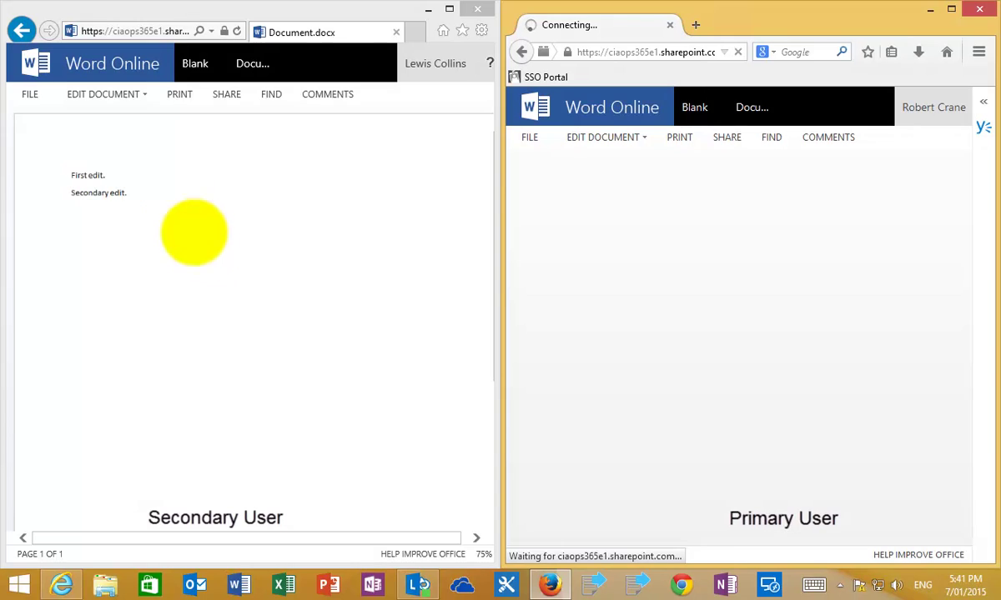
pyautogui.click(194, 64)
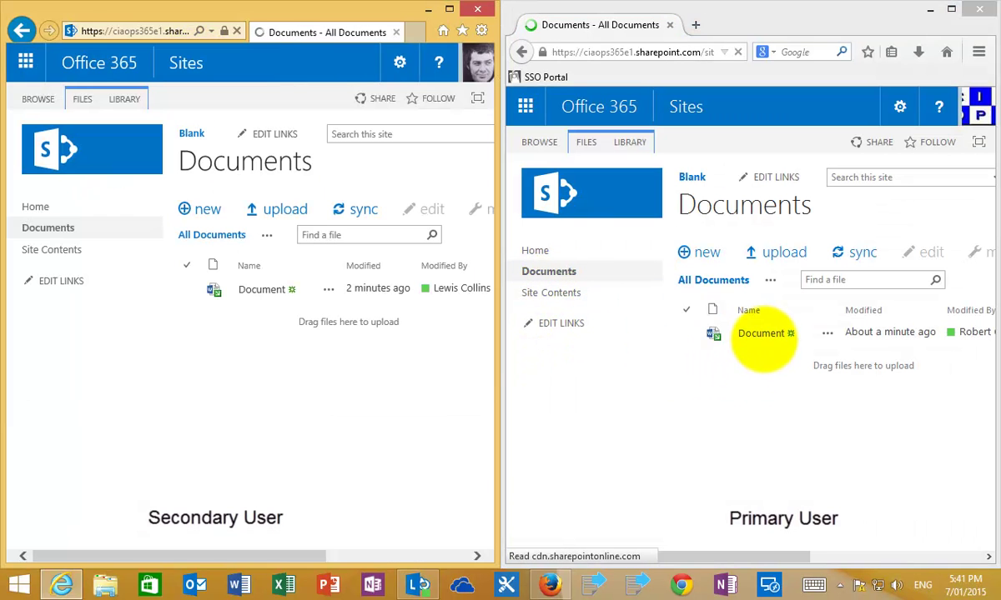
# Step: As the primary user, check in Document with the comment "Check in one" and without retaining the check-out
pyautogui.click(762, 333)
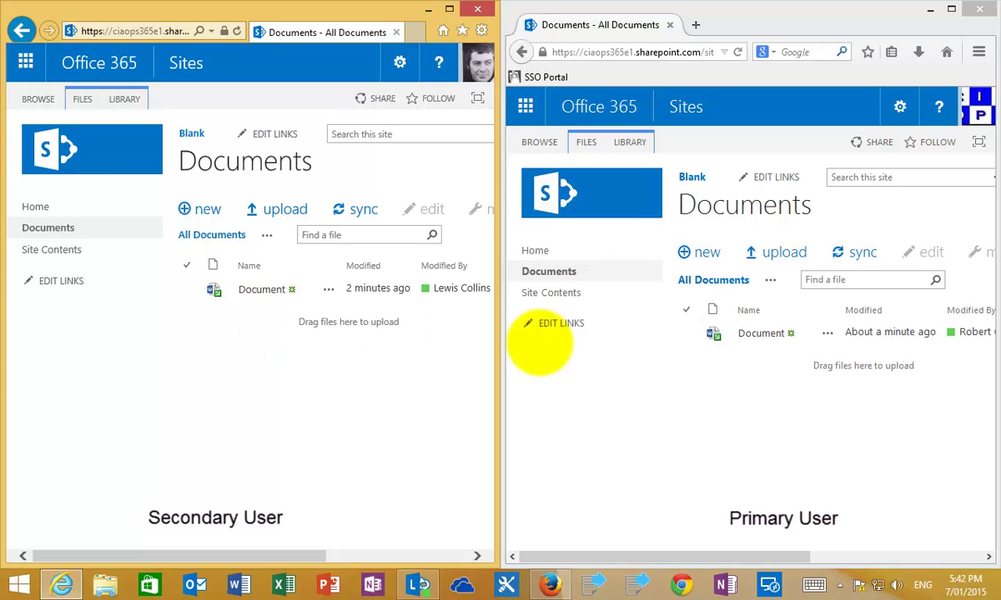
pyautogui.click(685, 333)
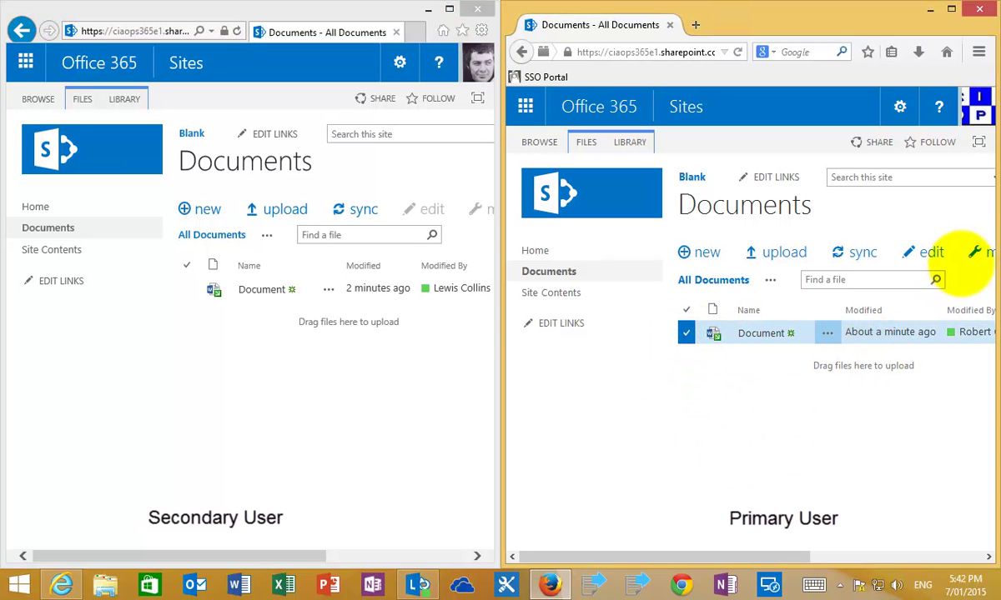
pyautogui.click(981, 253)
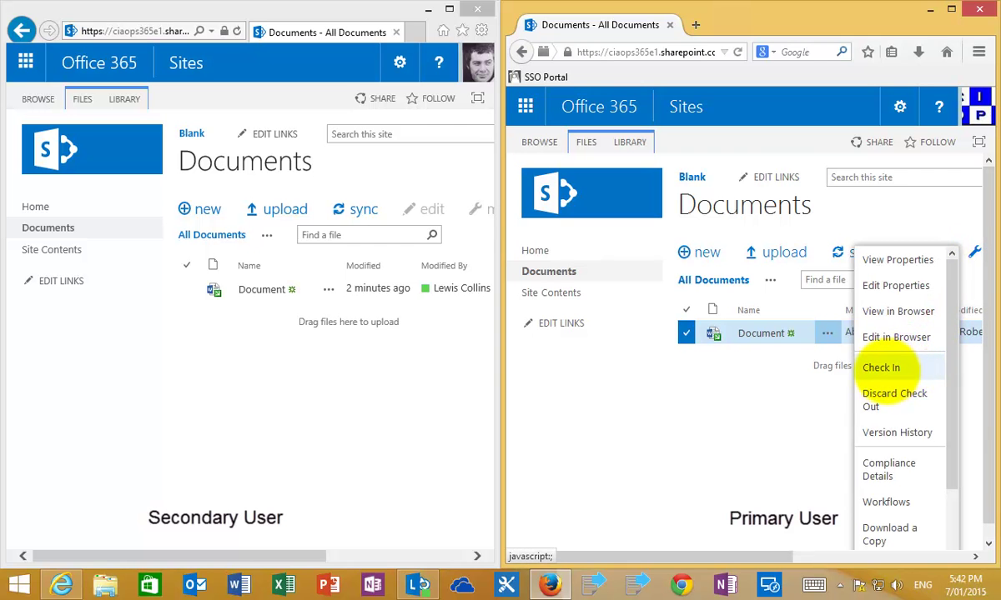
pyautogui.click(881, 368)
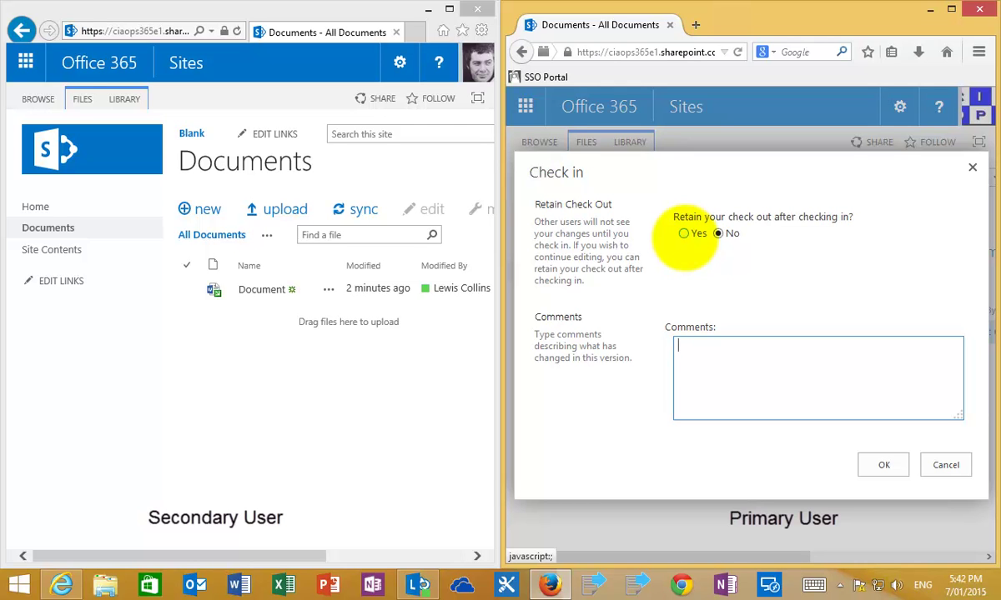
pyautogui.click(717, 355)
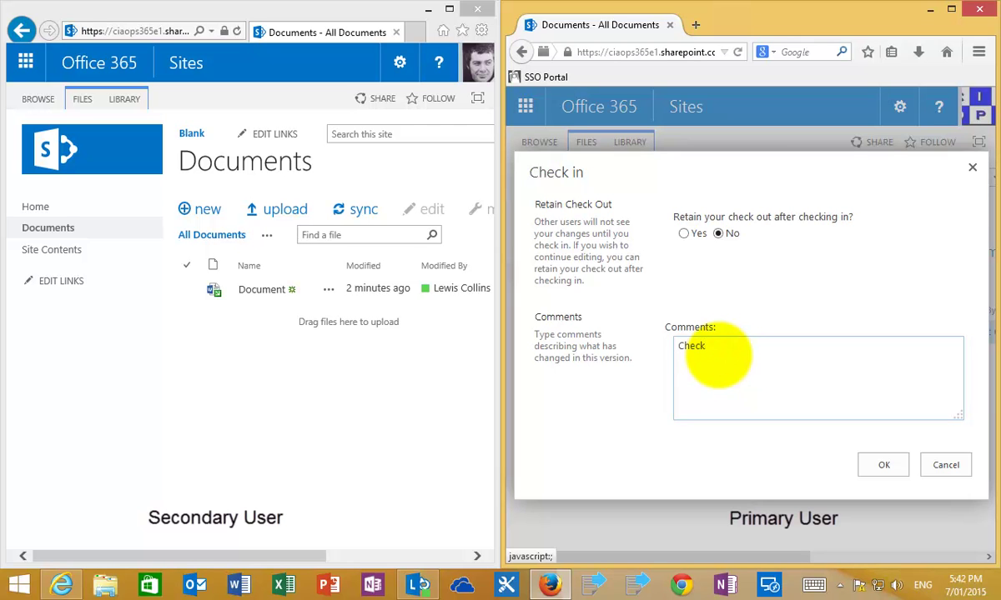
pyautogui.write('Check in one')
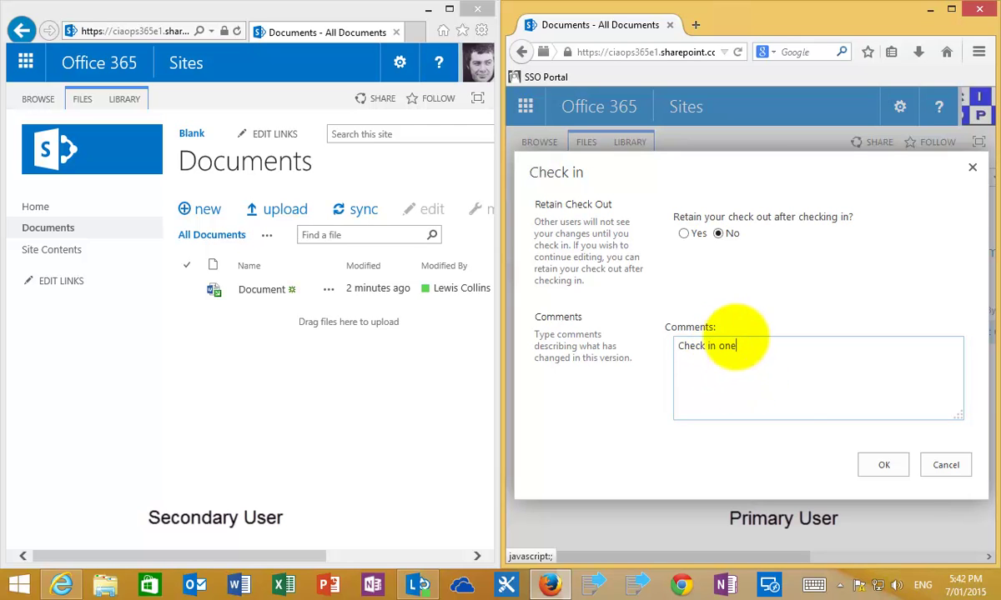
pyautogui.click(886, 467)
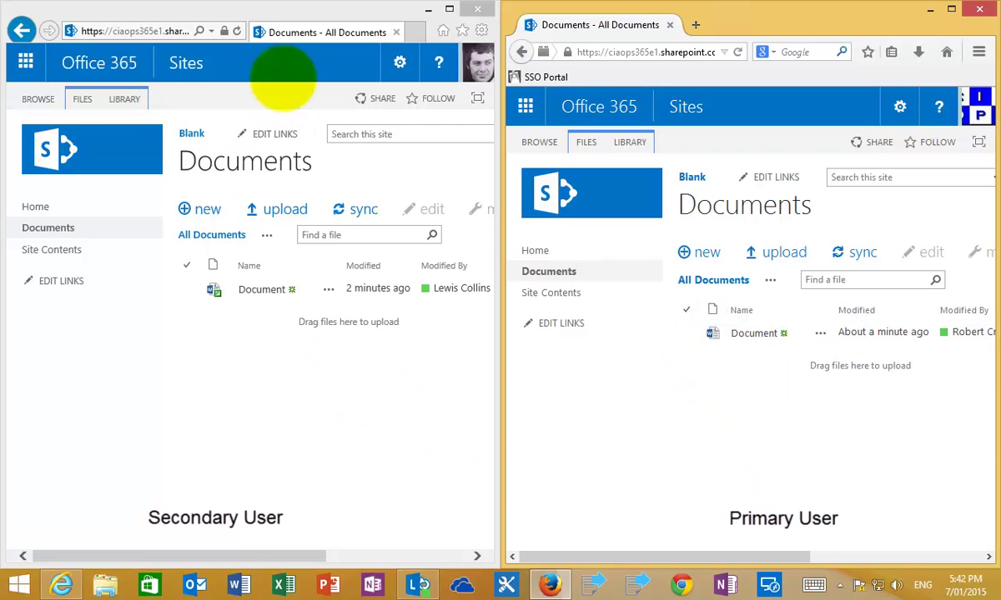
# Step: As the secondary user, refresh the library, add the line "Fourth edit." to Document in Word Online, and return to the library
pyautogui.click(234, 31)
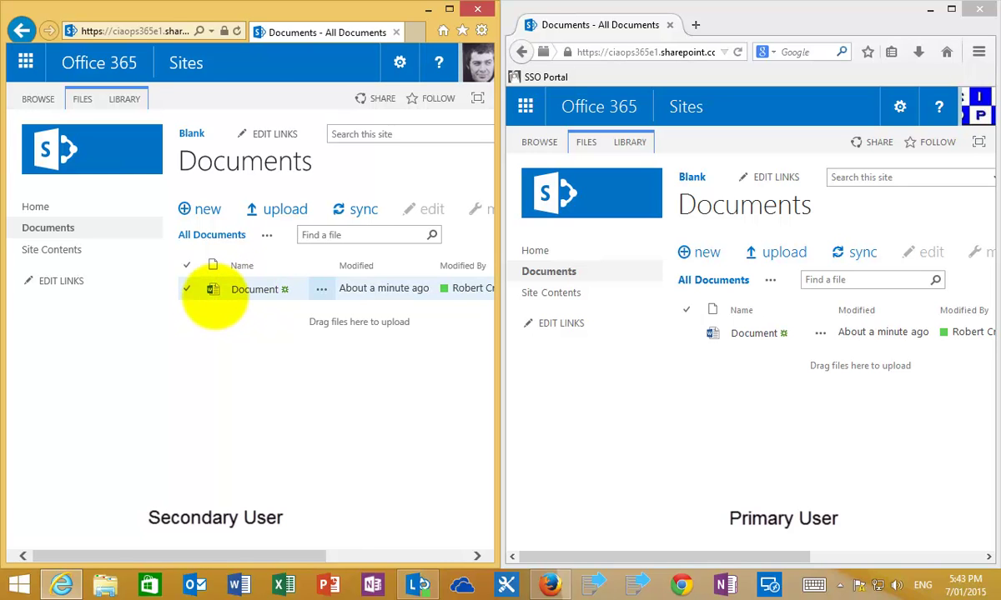
pyautogui.click(254, 290)
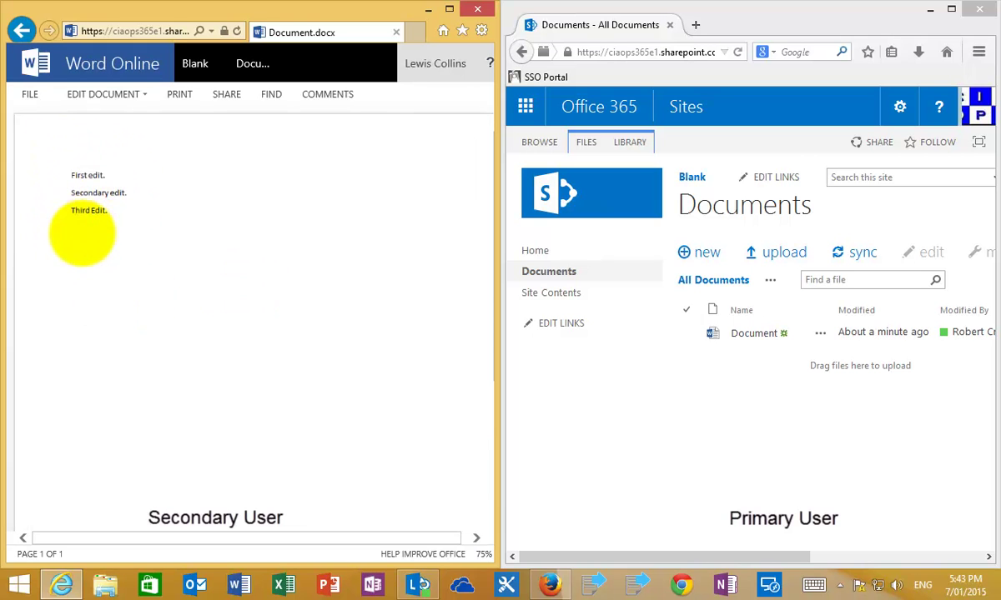
pyautogui.click(127, 93)
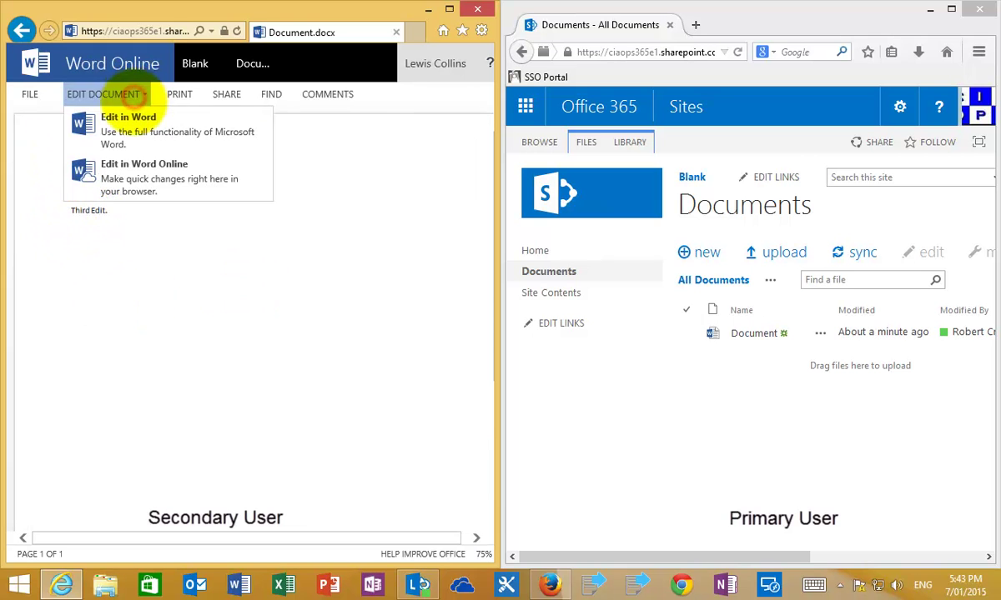
pyautogui.click(131, 171)
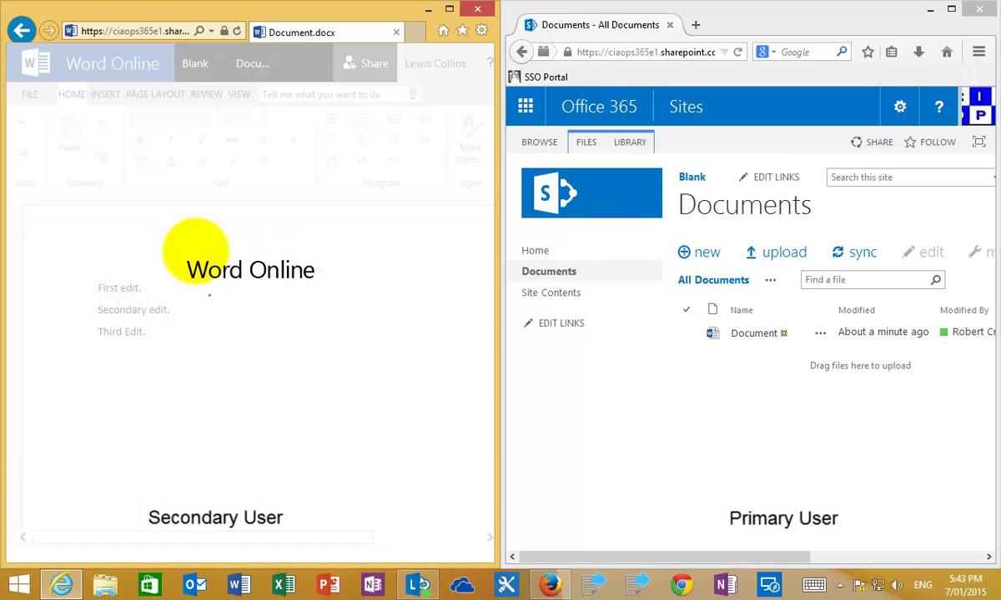
pyautogui.click(166, 329)
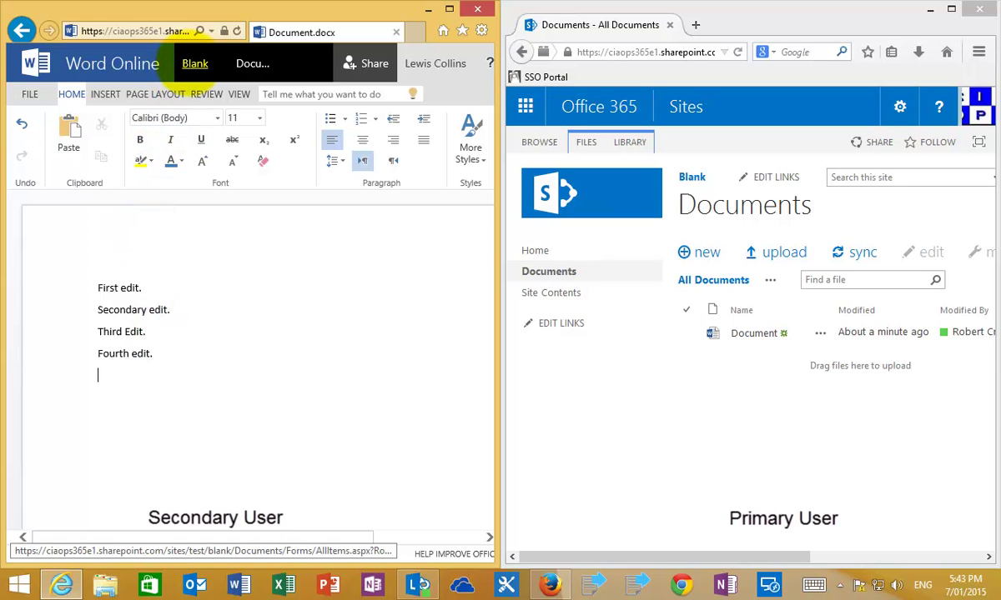
pyautogui.click(291, 137)
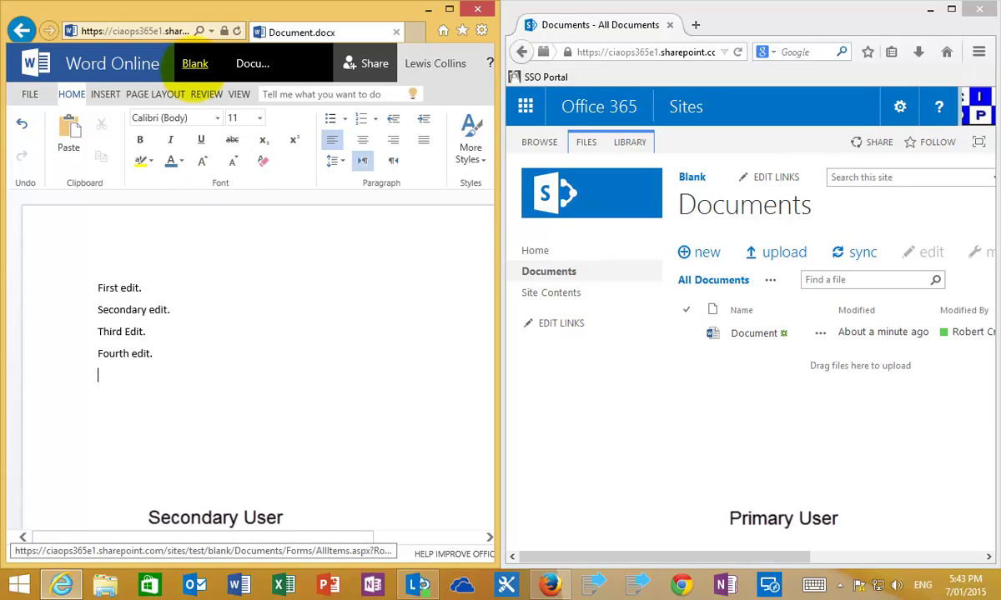
pyautogui.click(193, 67)
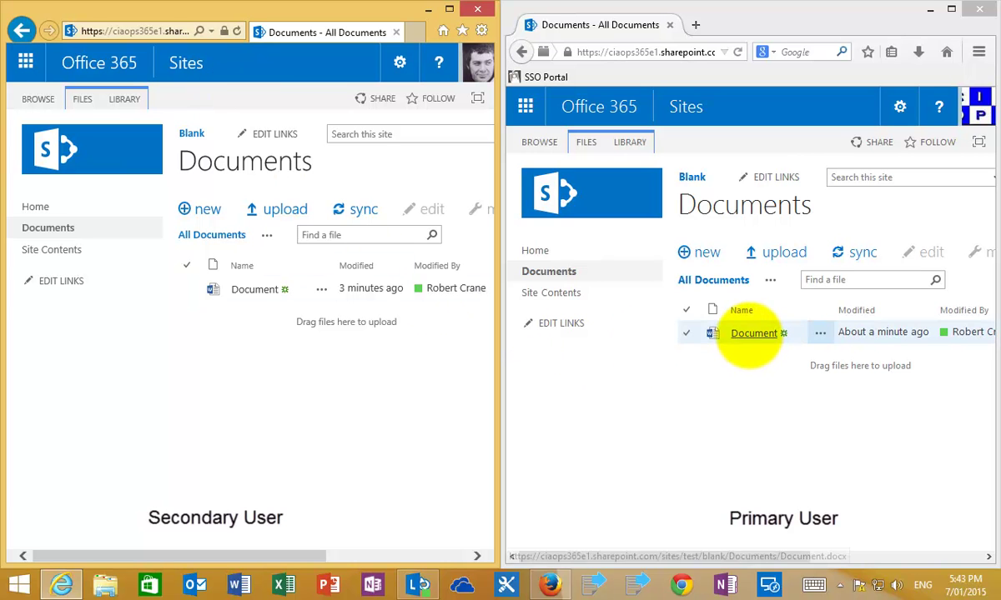
# Step: As the primary user, open Document to check for the secondary user's edit and return to the library
pyautogui.click(741, 333)
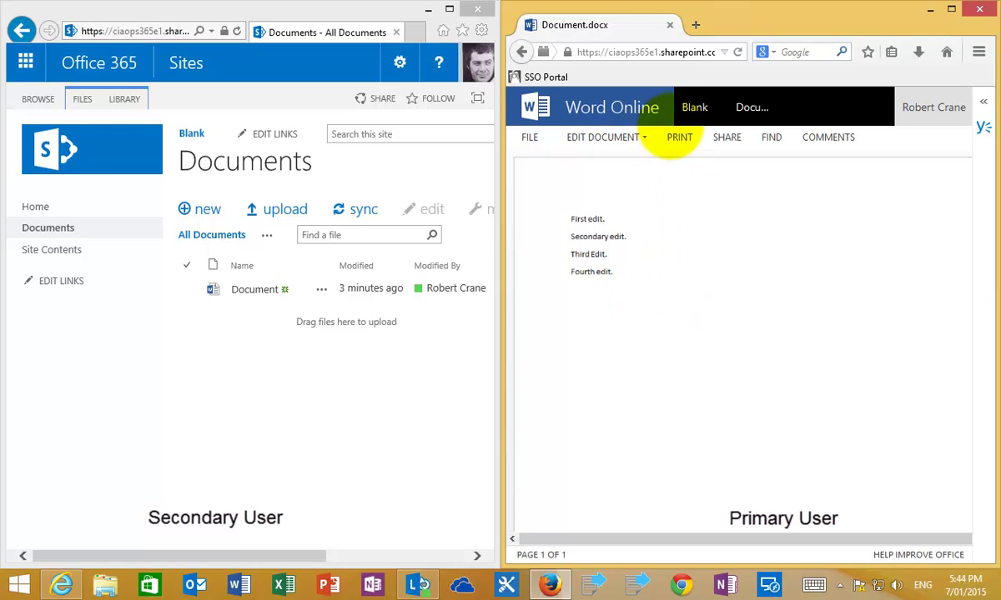
pyautogui.click(691, 111)
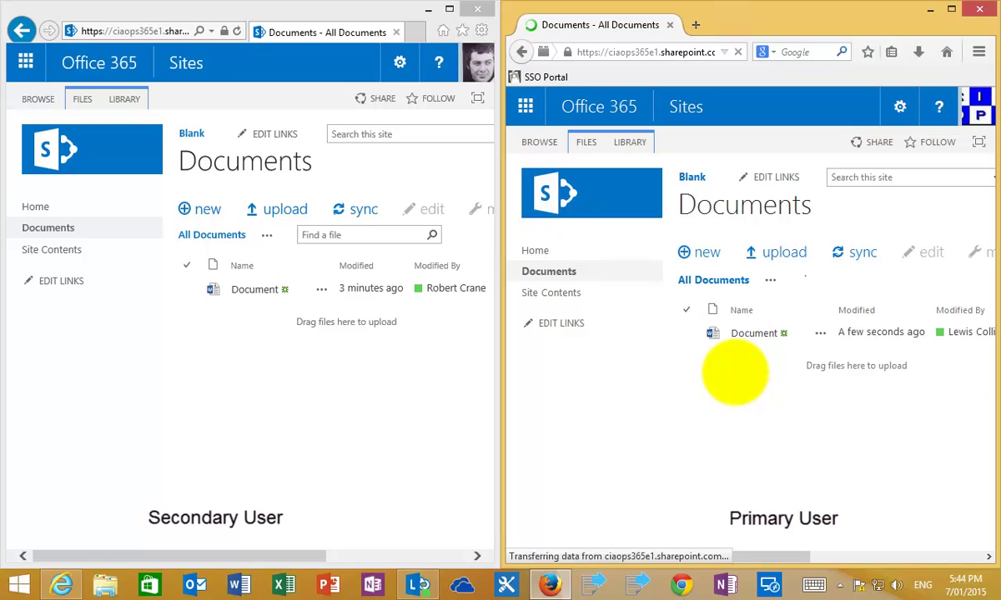
pyautogui.click(737, 337)
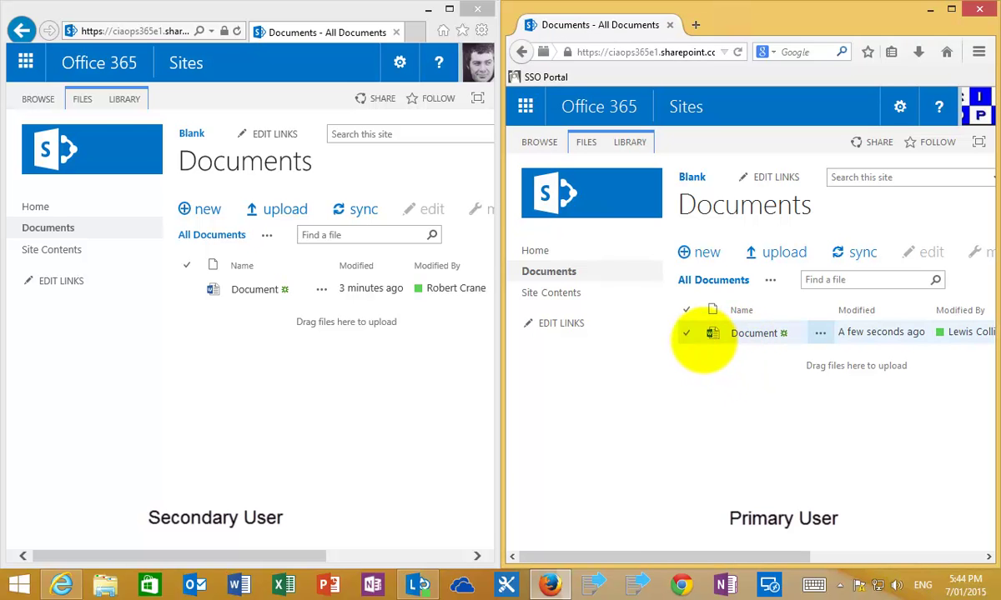
# Step: As the primary user, check out Document again in the Documents library
pyautogui.click(688, 335)
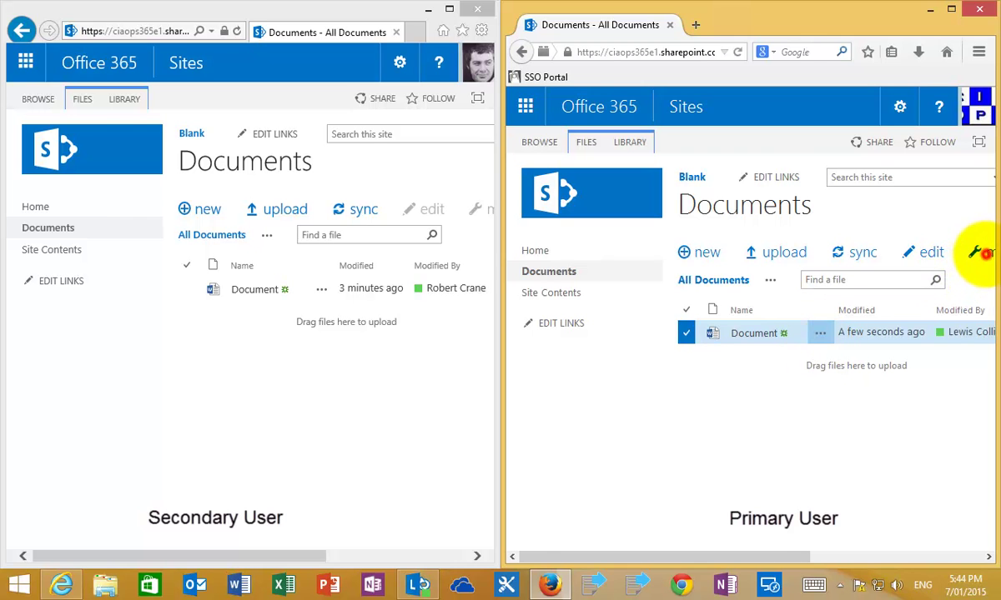
pyautogui.click(976, 252)
pyautogui.click(900, 370)
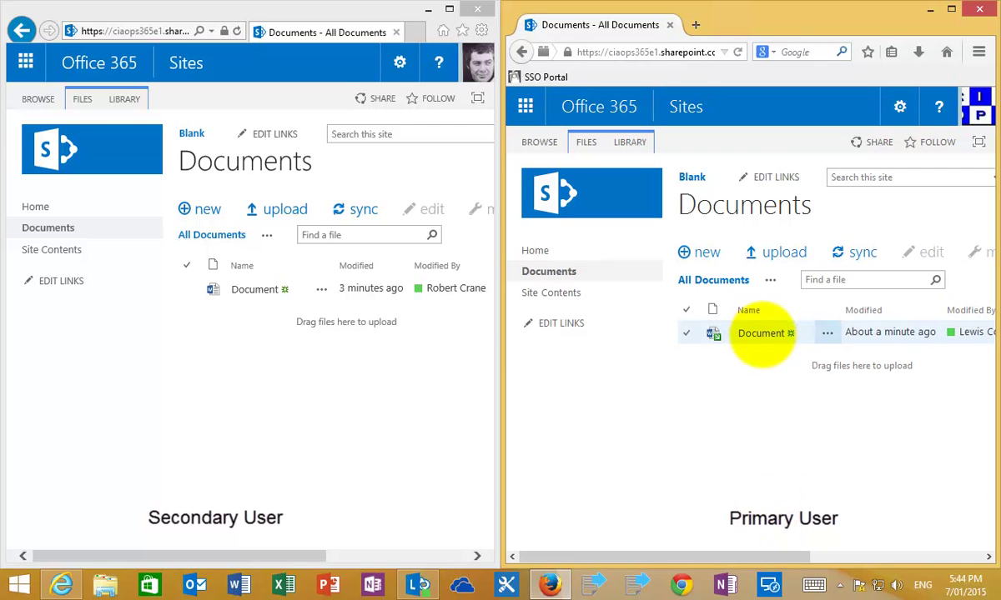
# Step: As the primary user, add the line "Fifth edit." to the checked-out Document in Word Online and return to the library
pyautogui.click(760, 333)
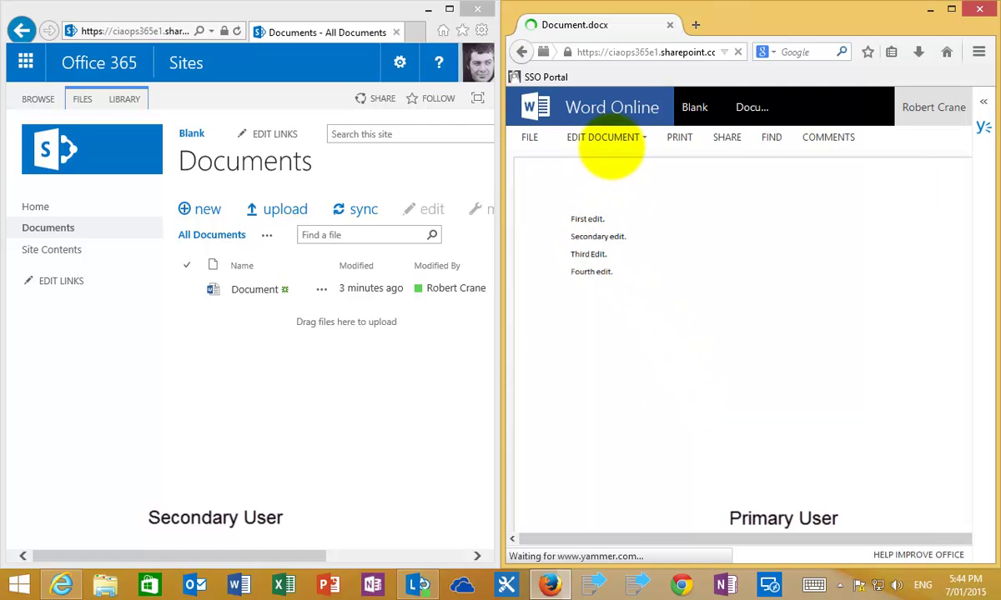
pyautogui.click(606, 138)
pyautogui.click(624, 215)
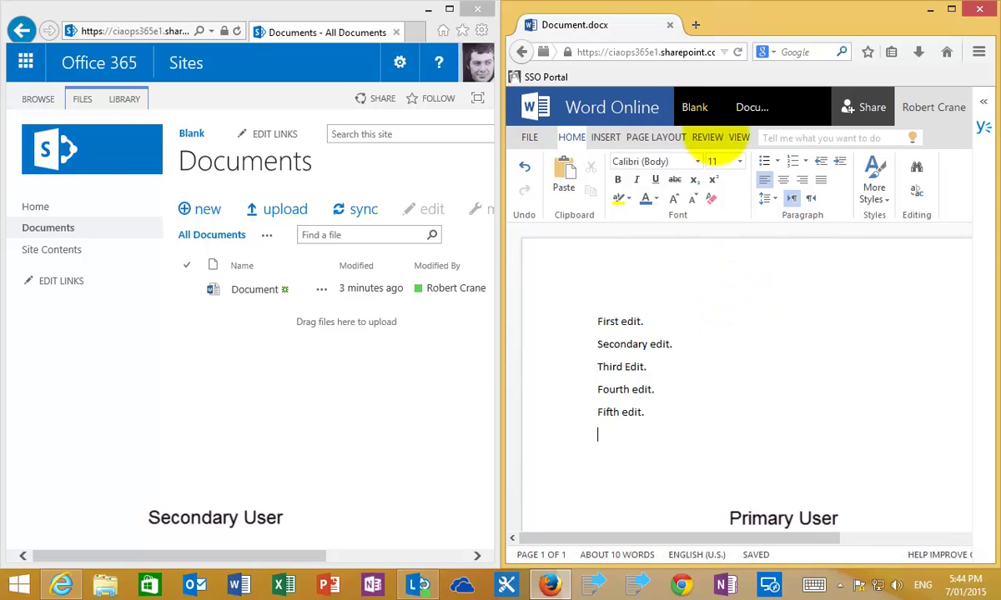
pyautogui.click(692, 106)
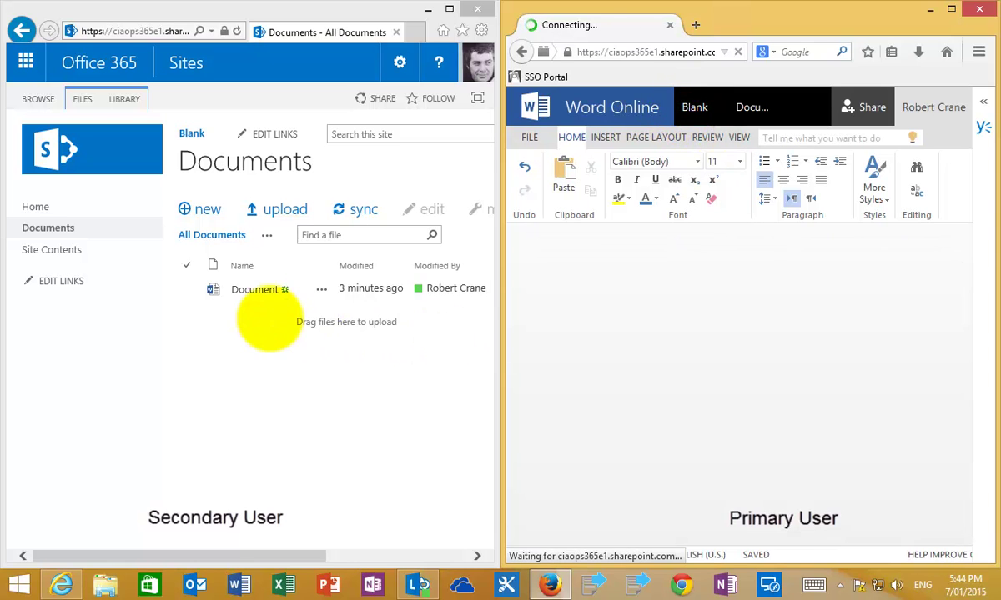
# Step: View Document as both users to compare whether the fifth edit is visible, and return both to the library
pyautogui.click(250, 291)
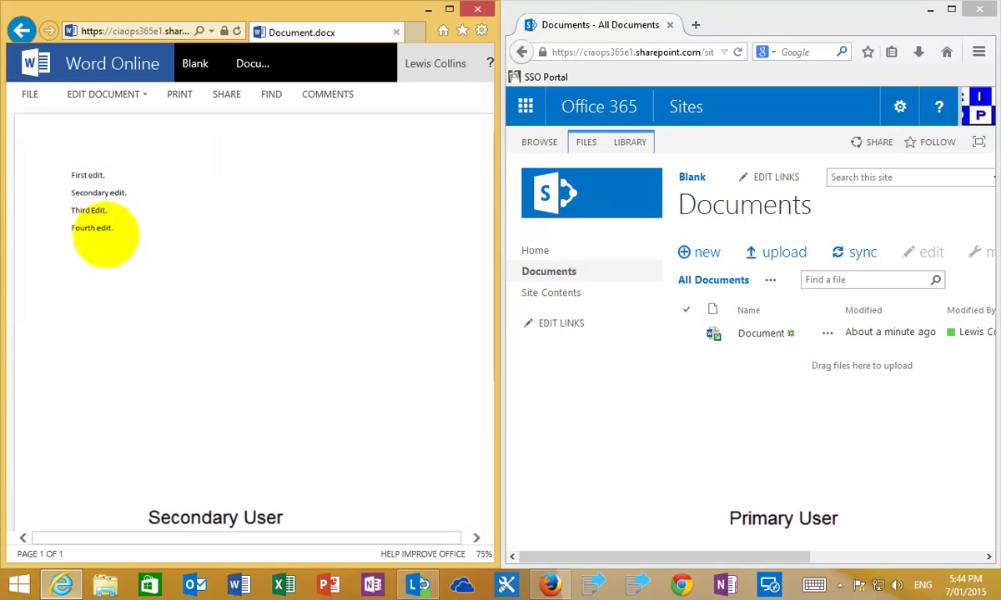
pyautogui.click(745, 333)
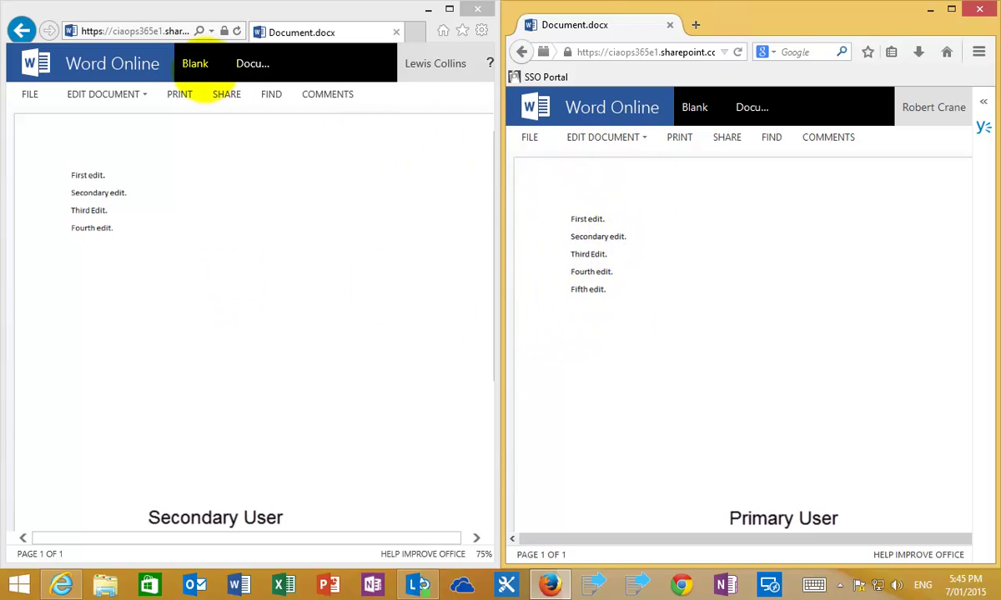
pyautogui.click(195, 63)
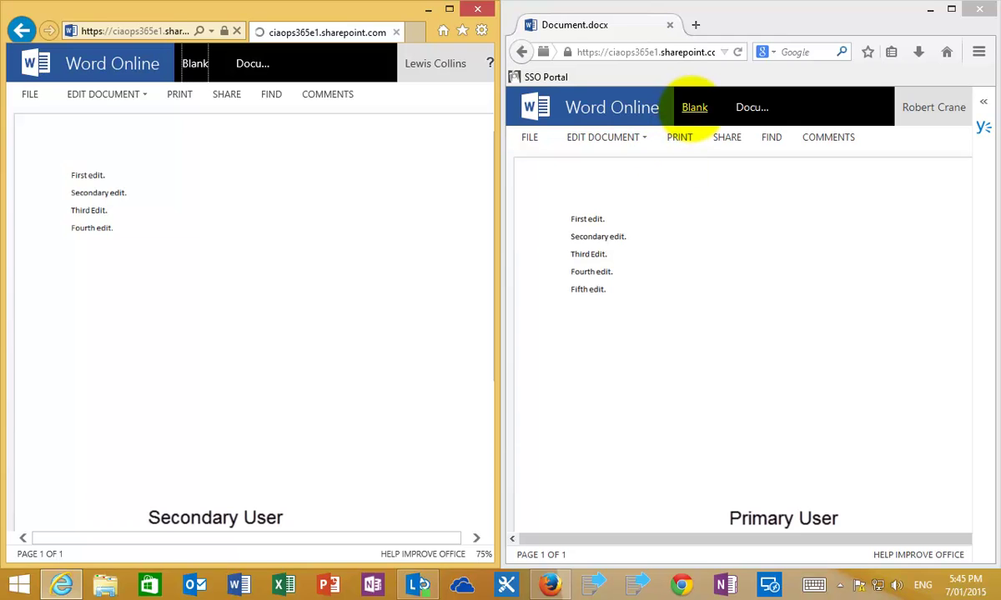
pyautogui.click(695, 107)
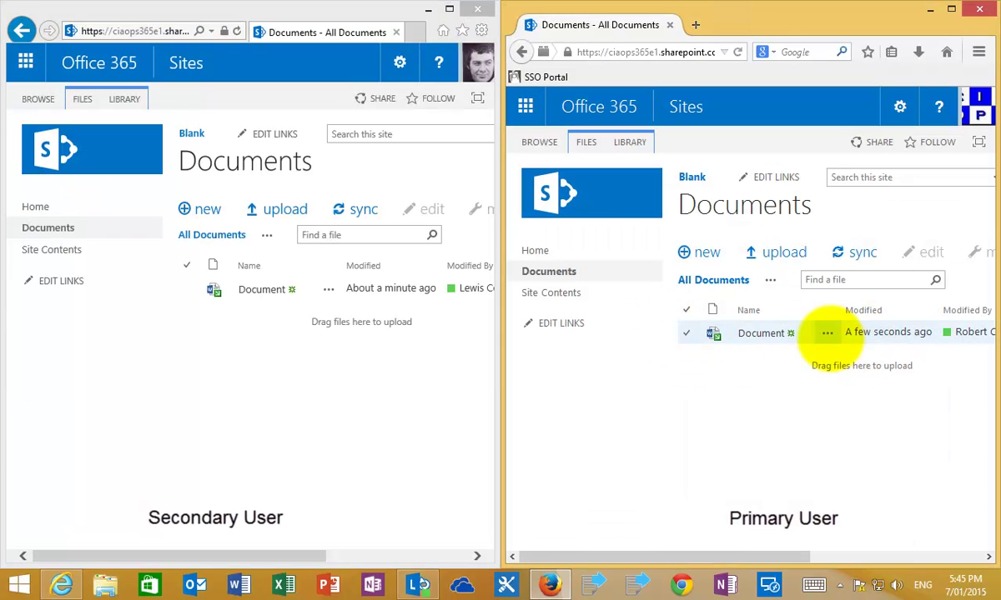
# Step: As the primary user, check in Document with the comment "Check in two", retaining the check out
pyautogui.click(685, 334)
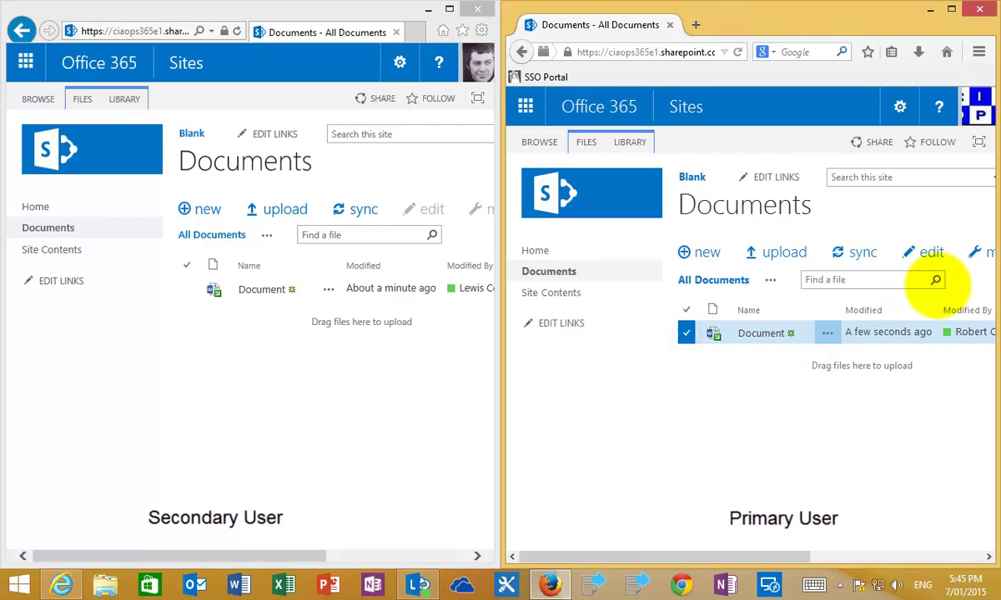
pyautogui.click(984, 254)
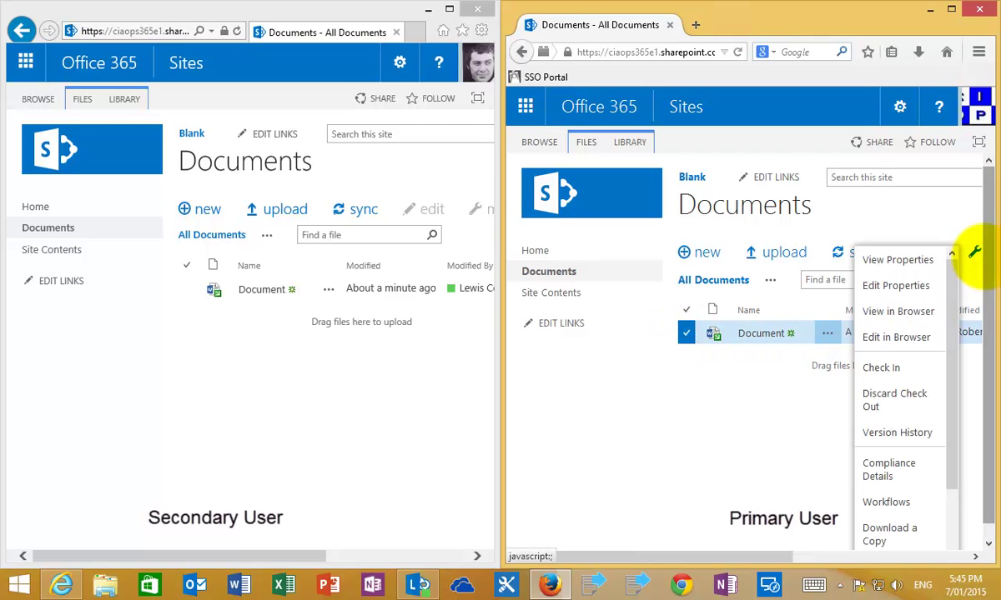
pyautogui.click(882, 367)
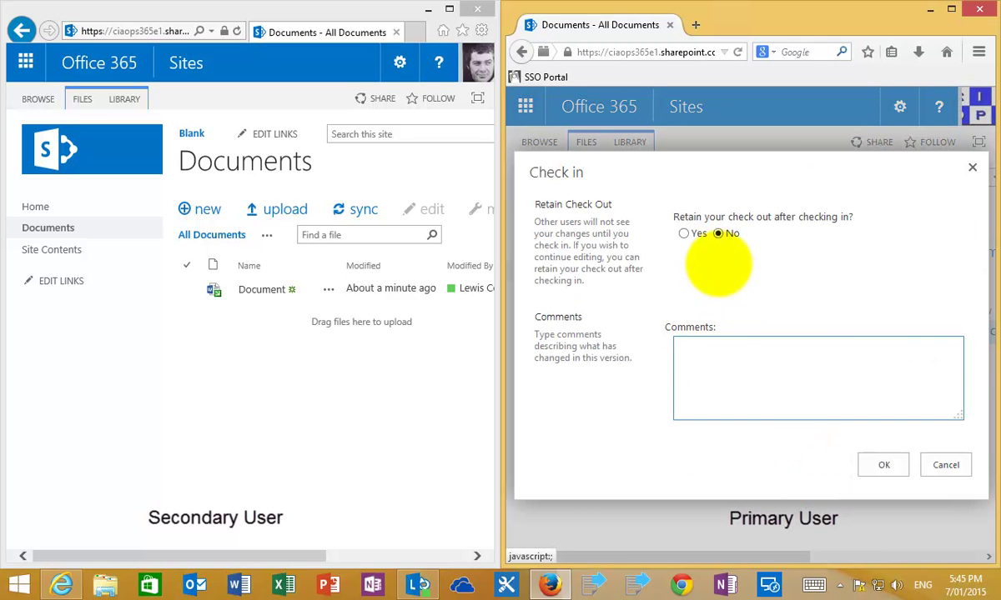
pyautogui.click(684, 234)
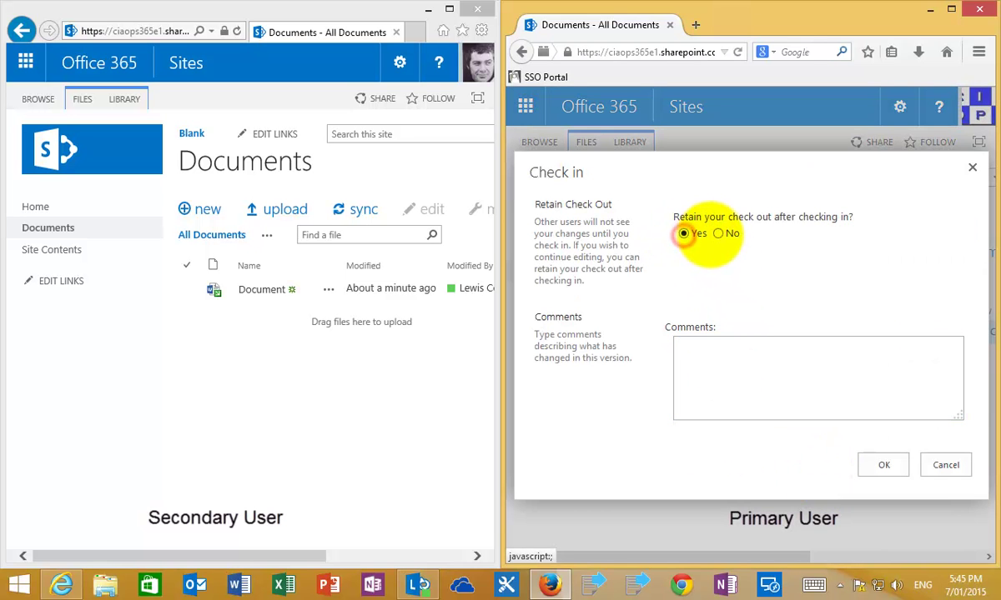
pyautogui.click(706, 359)
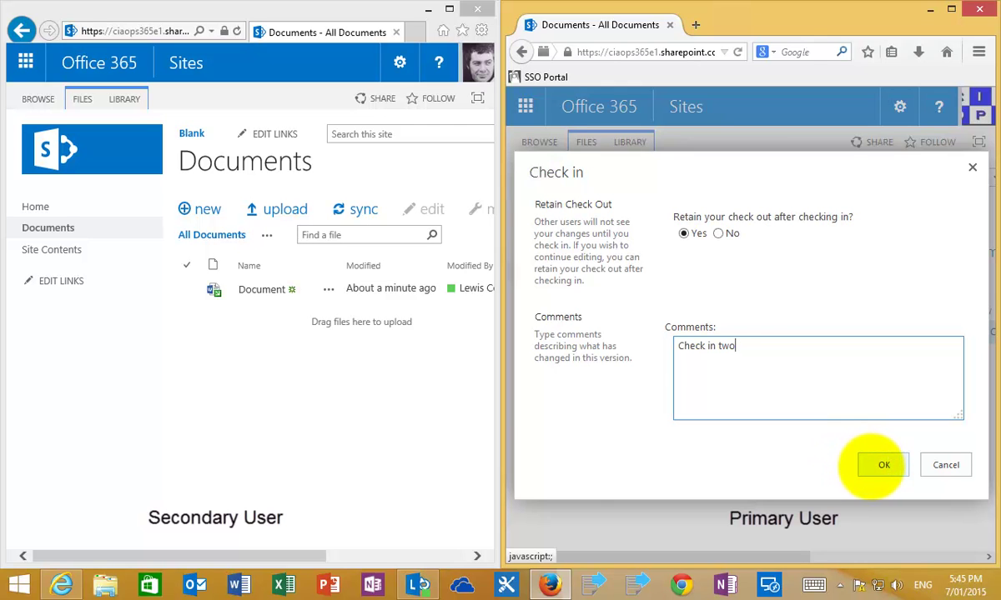
pyautogui.click(872, 465)
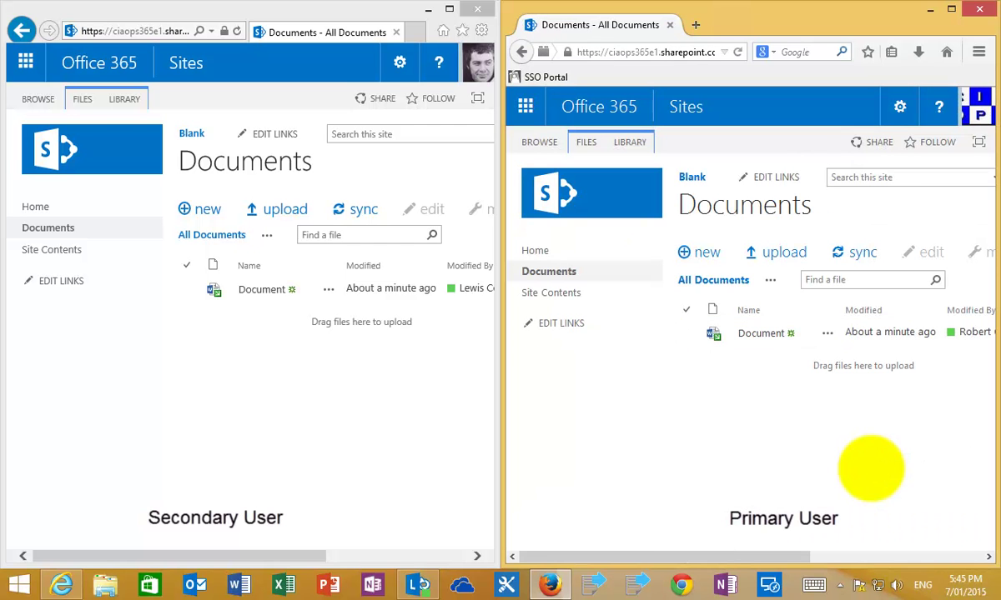
# Step: Open Document as the secondary user and as the primary user to check whether the fifth edit is visible
pyautogui.click(750, 333)
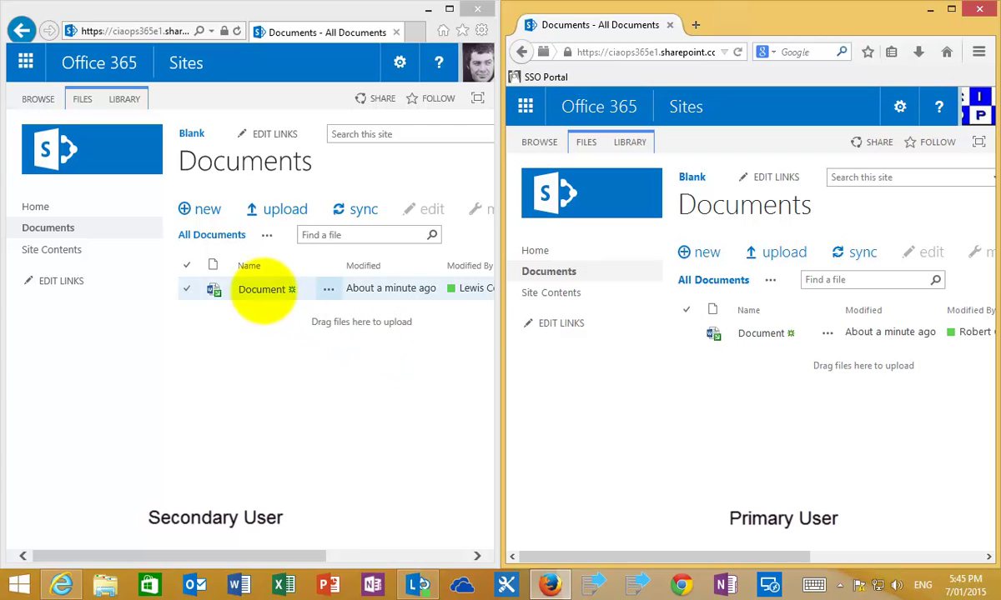
pyautogui.click(261, 289)
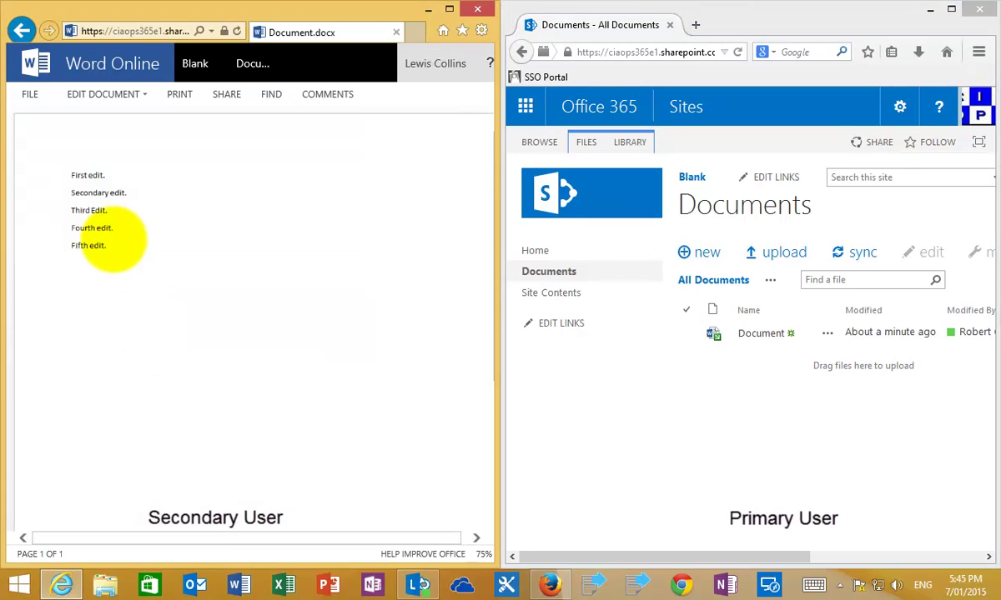
pyautogui.click(760, 334)
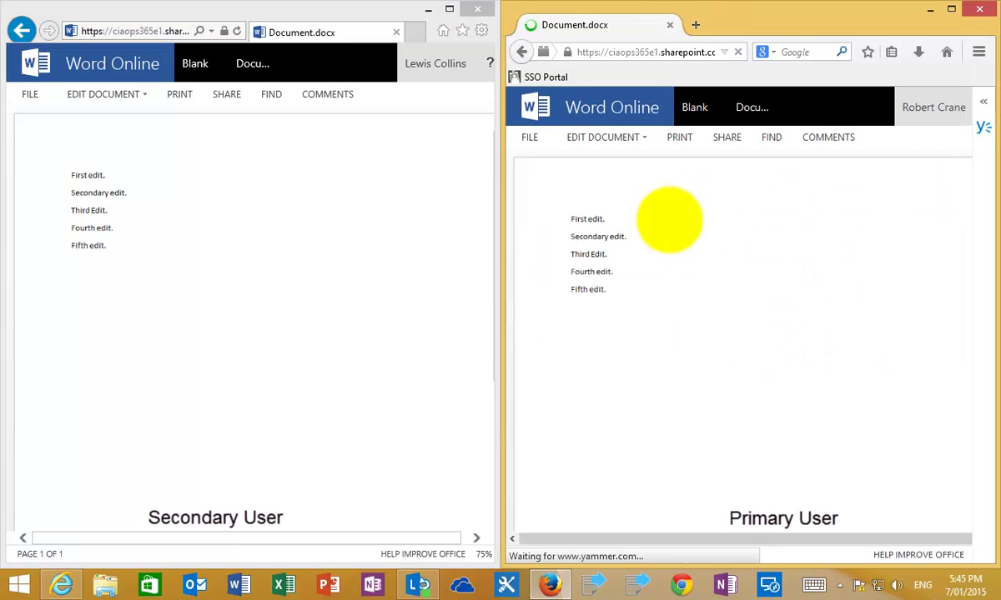
# Step: As the primary user, add the line "Sixth edit." below the fifth edit of Document in Word Online
pyautogui.click(627, 139)
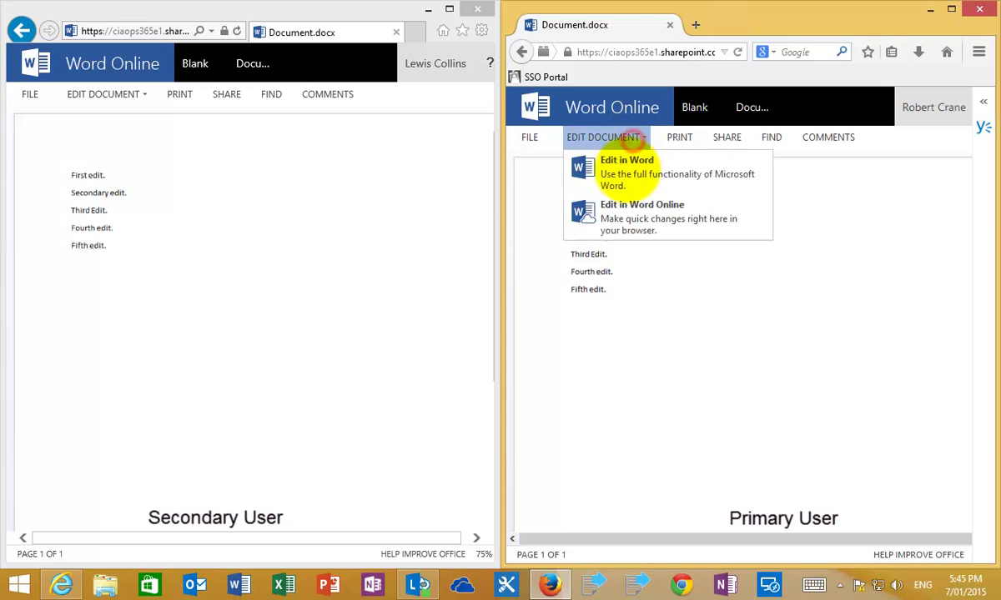
pyautogui.click(626, 219)
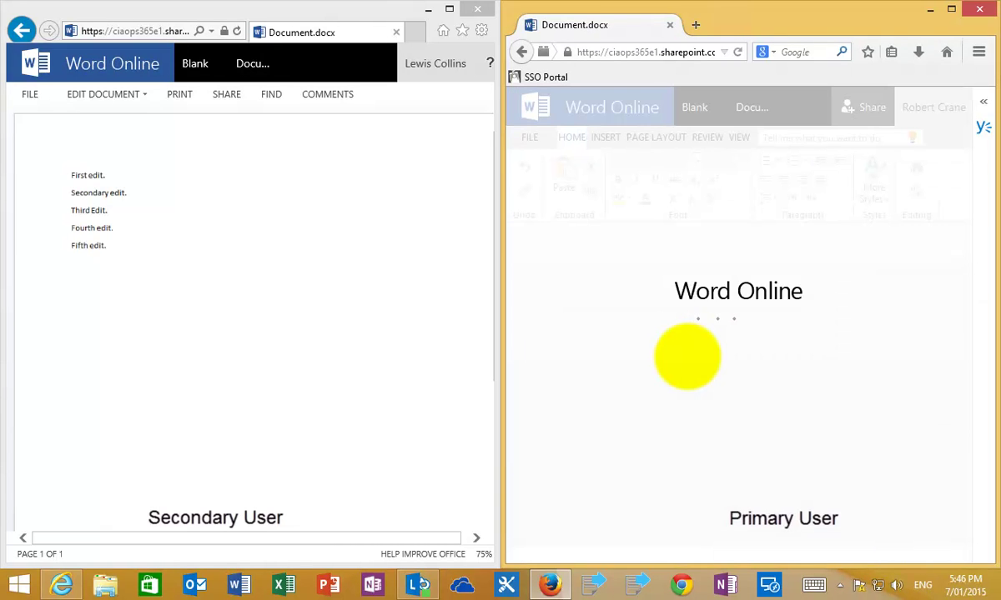
pyautogui.click(669, 410)
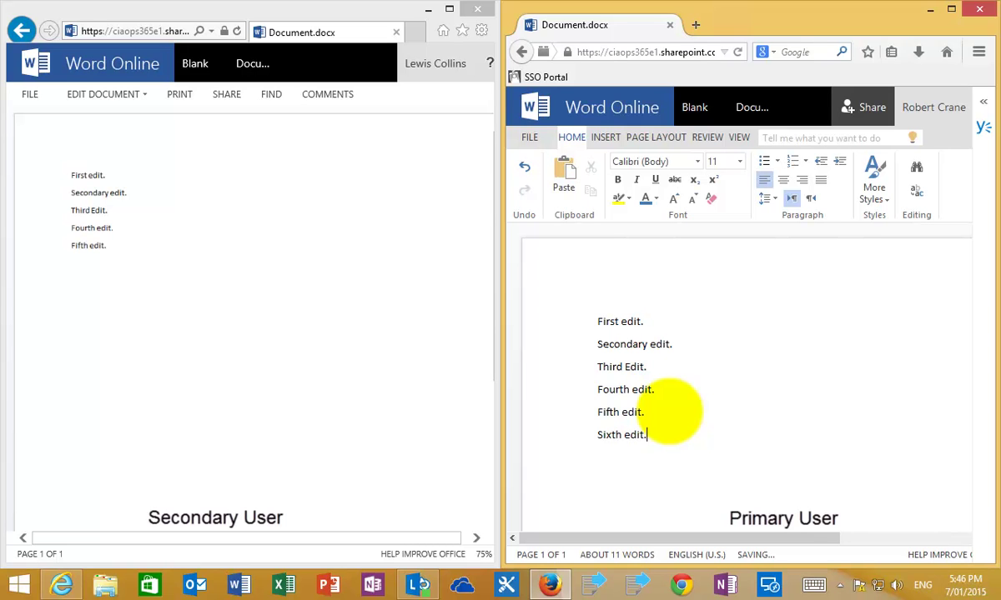
pyautogui.press('Return')
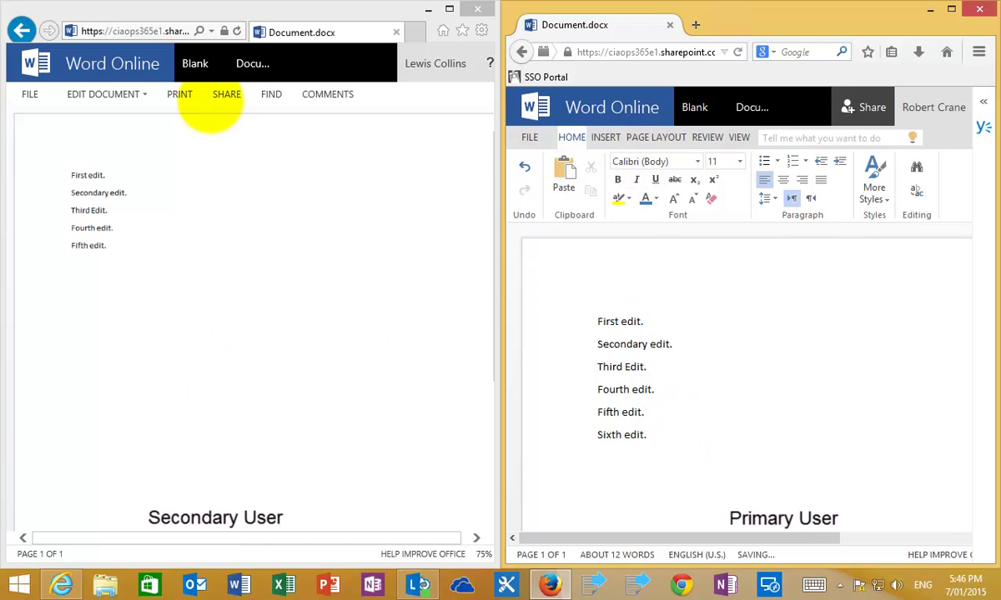
# Step: Return both users to the Documents library and open Document as the secondary user to check for the sixth edit
pyautogui.click(192, 64)
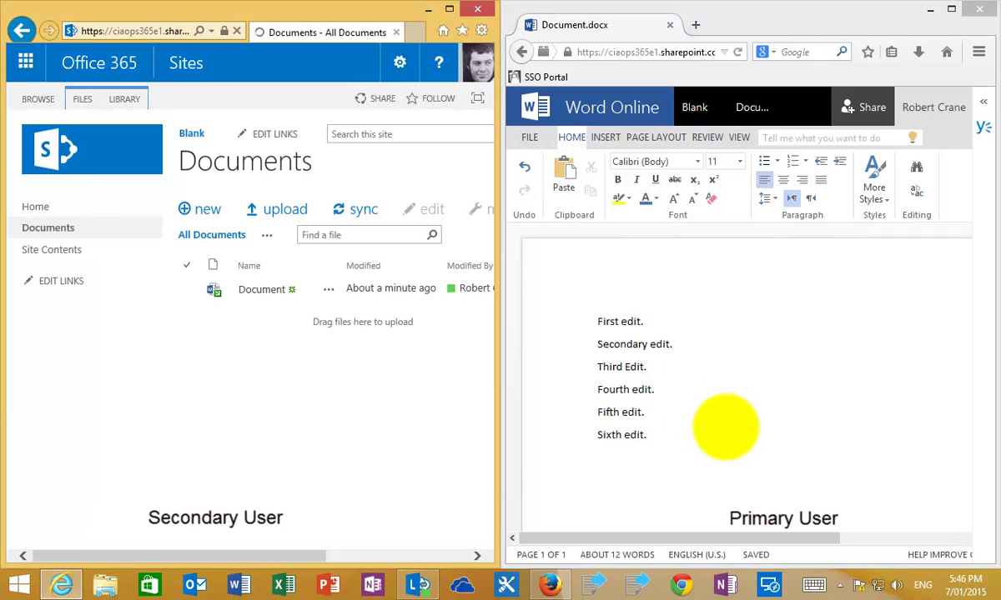
pyautogui.click(694, 107)
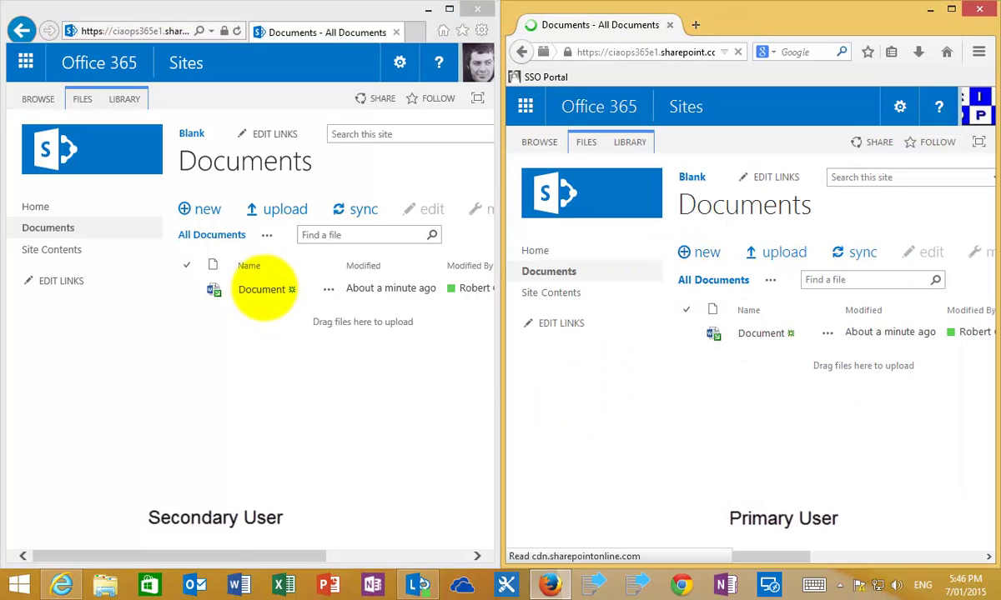
pyautogui.click(263, 288)
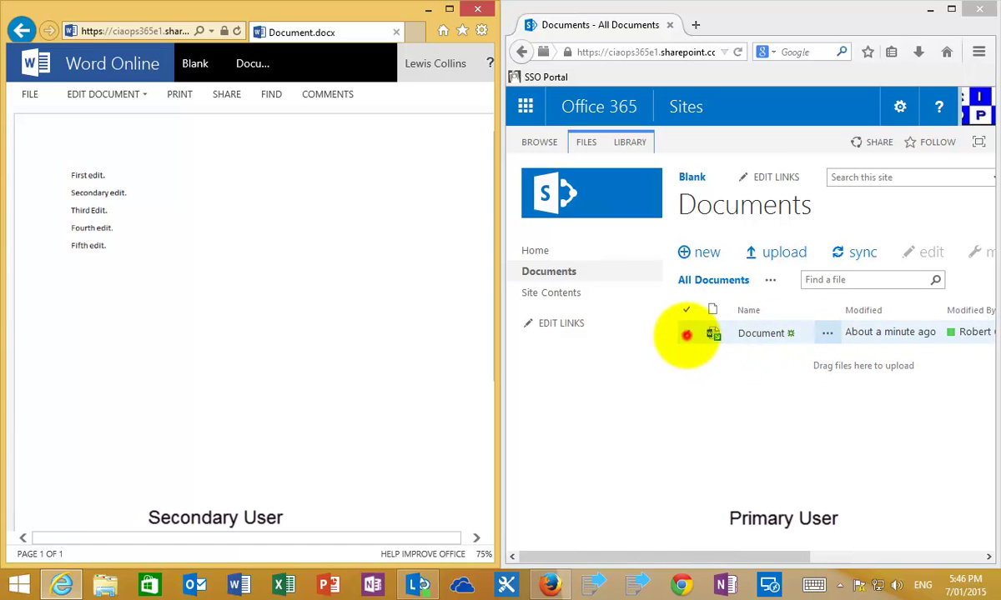
# Step: As the primary user, discard the check out of Document in the Documents library and accept losing the changes
pyautogui.click(685, 334)
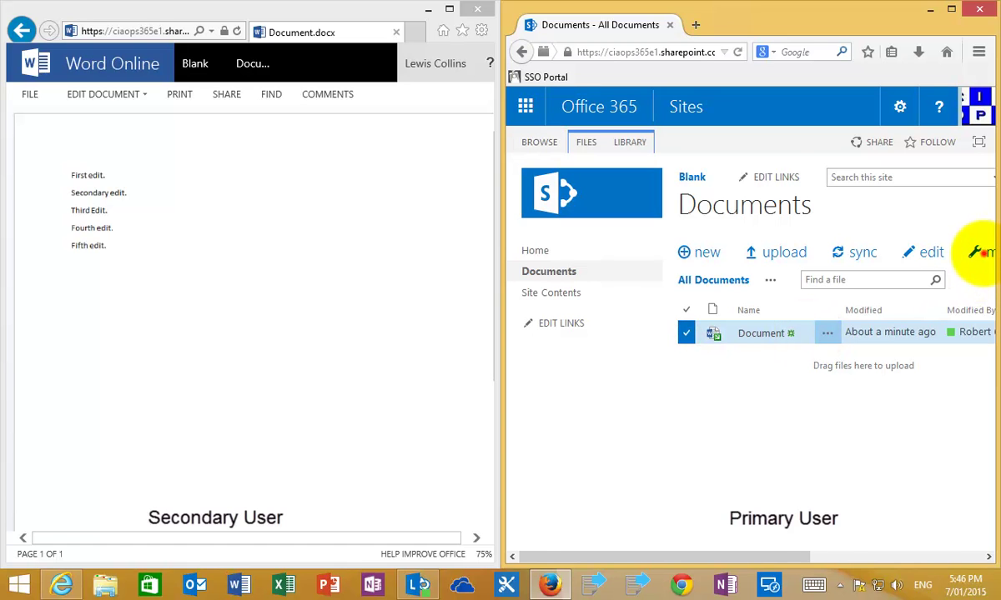
pyautogui.click(981, 252)
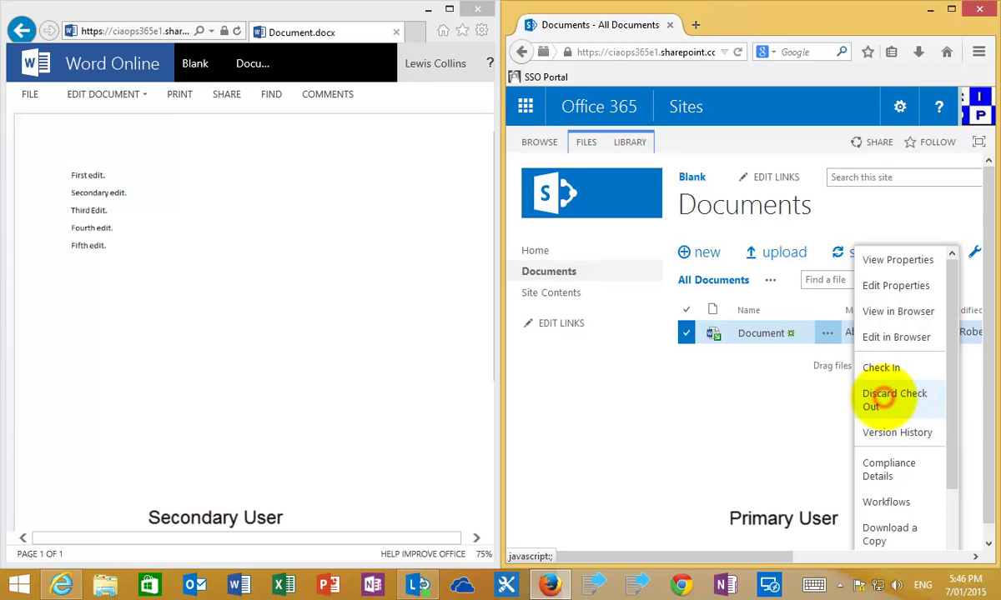
pyautogui.click(883, 402)
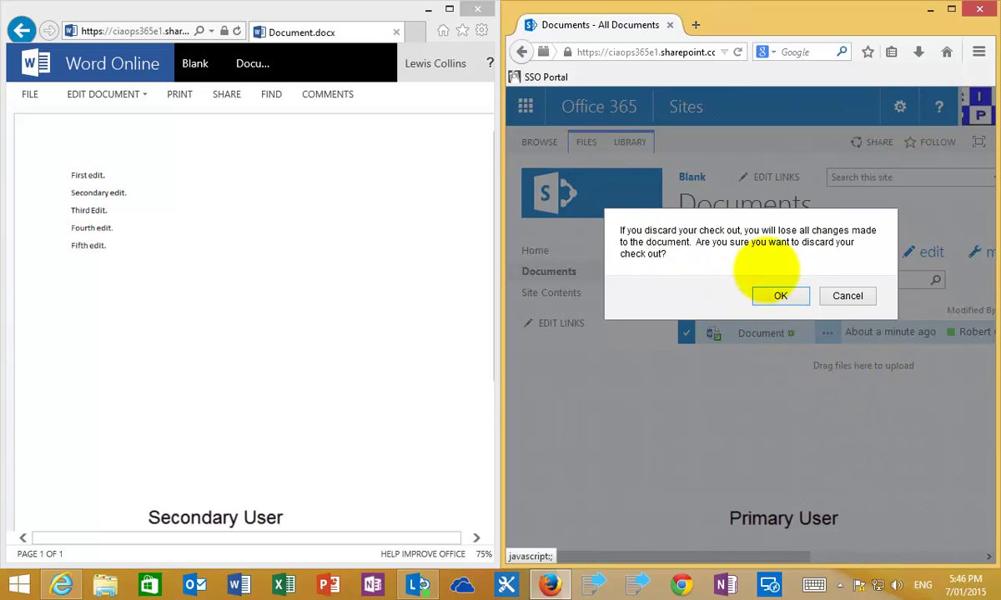
pyautogui.click(781, 296)
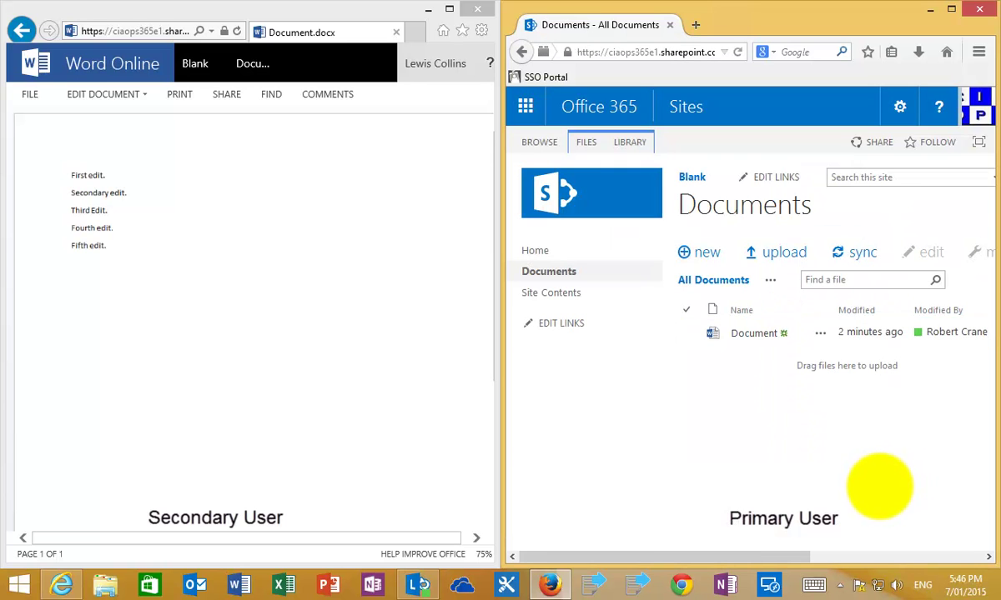
# Step: Return the secondary user to the library, and as the primary user view Document to check for the sixth edit and return to the library
pyautogui.click(751, 333)
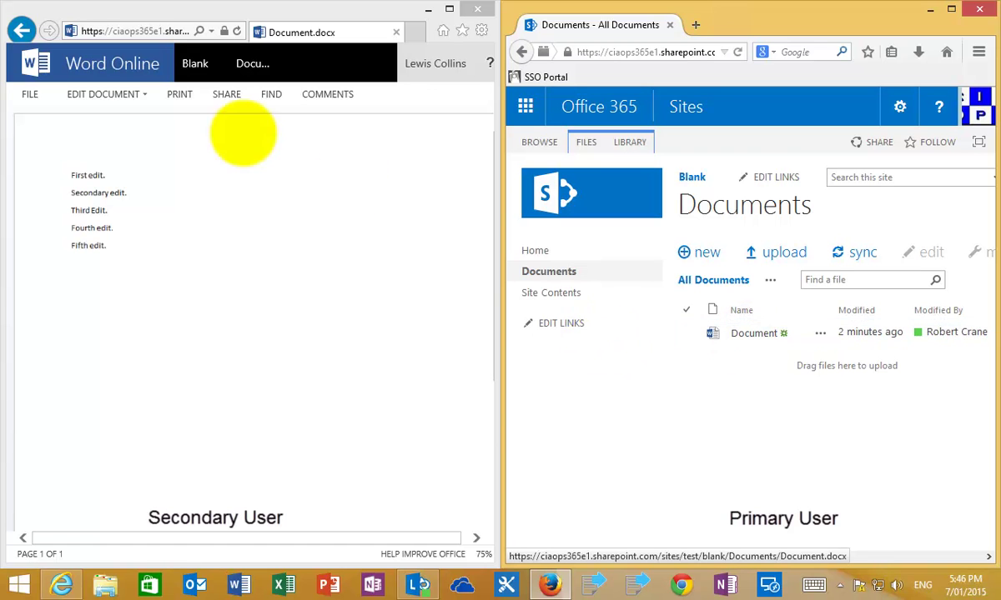
pyautogui.click(195, 63)
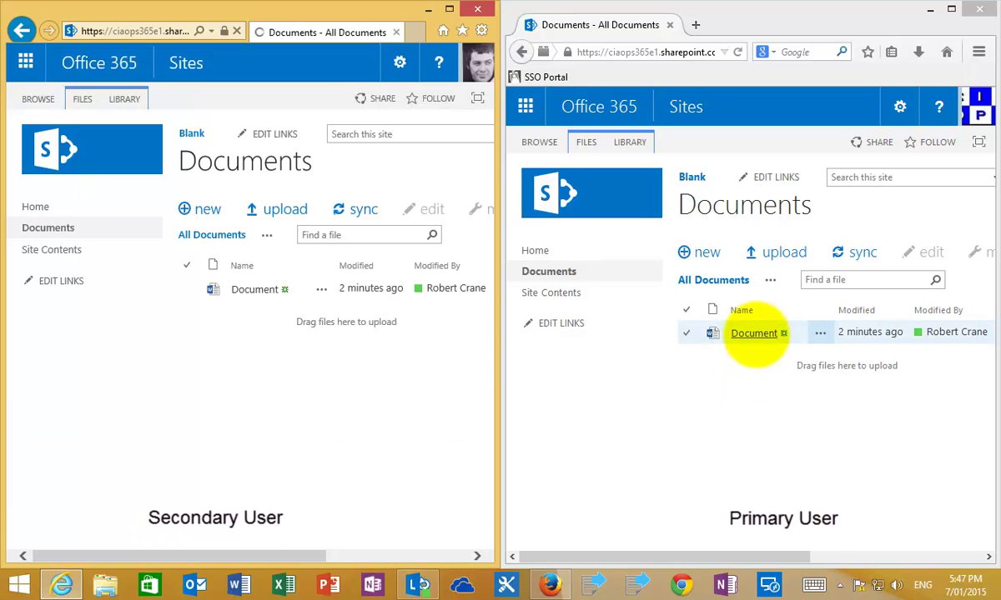
pyautogui.click(754, 334)
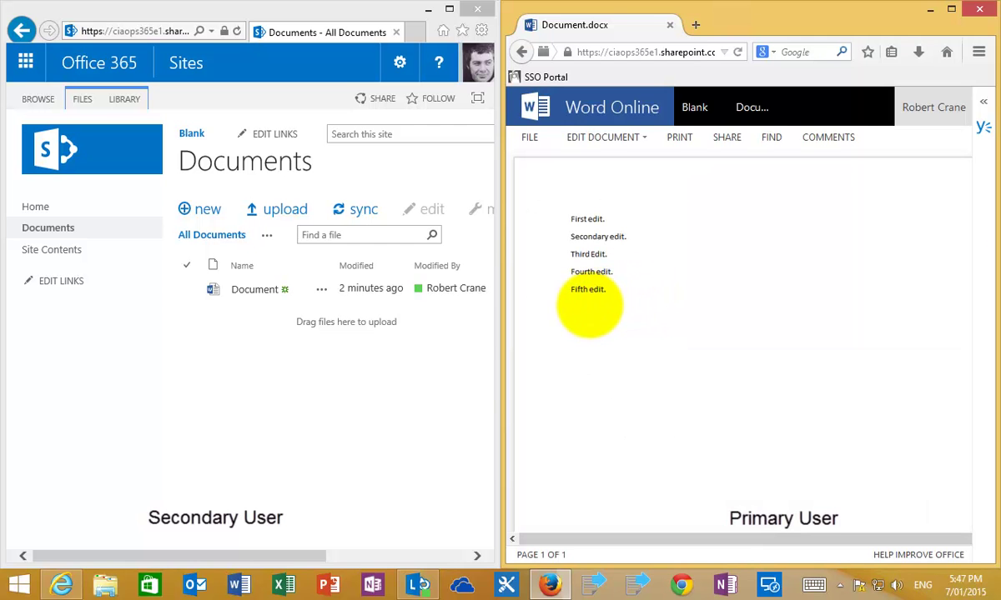
pyautogui.click(694, 108)
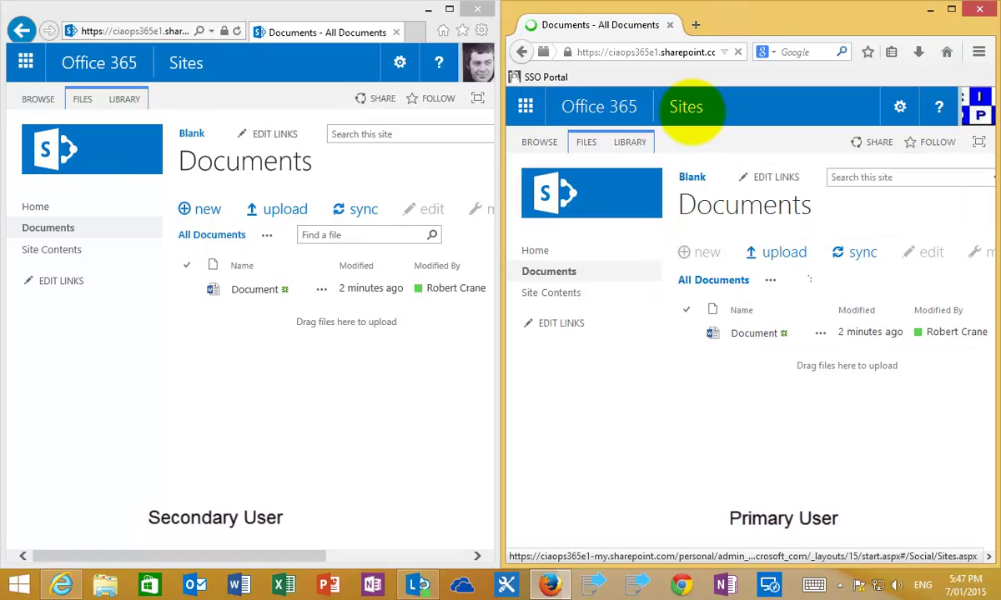
pyautogui.click(685, 107)
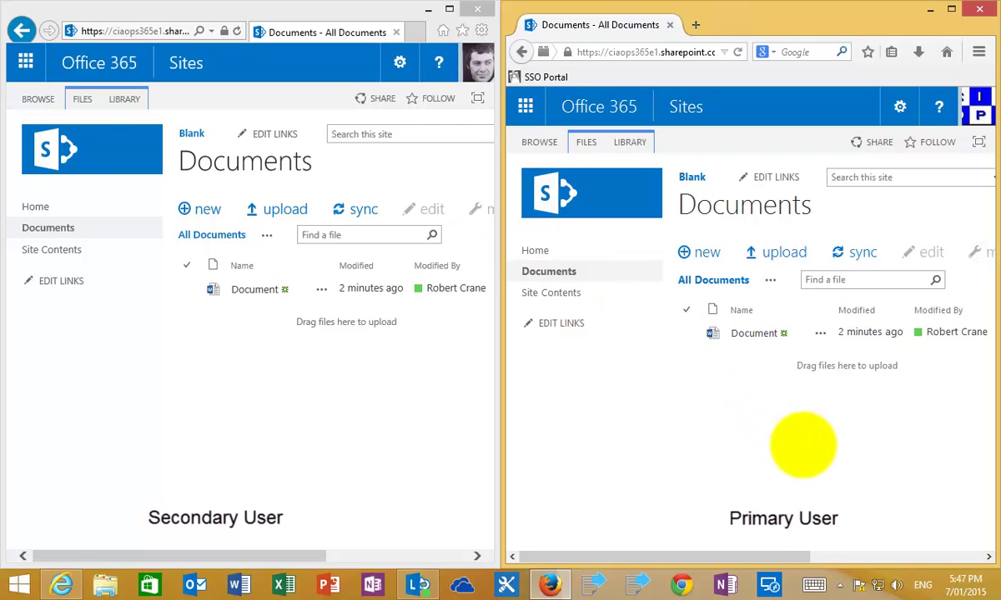
# Step: As the primary user, examine the Require Check Out option in the Documents library's versioning settings, and leave the settings without saving
pyautogui.click(950, 9)
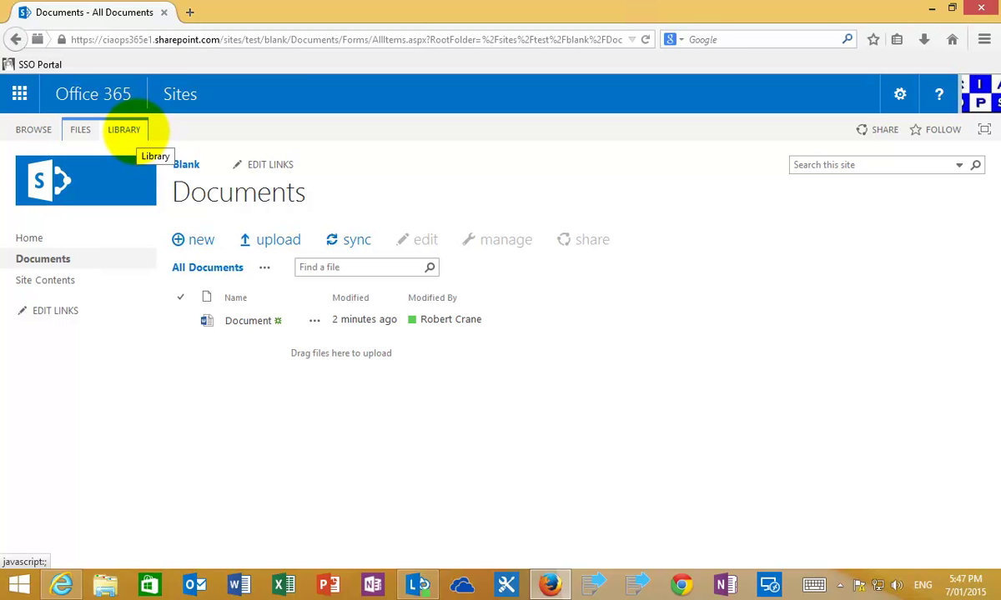
pyautogui.click(125, 129)
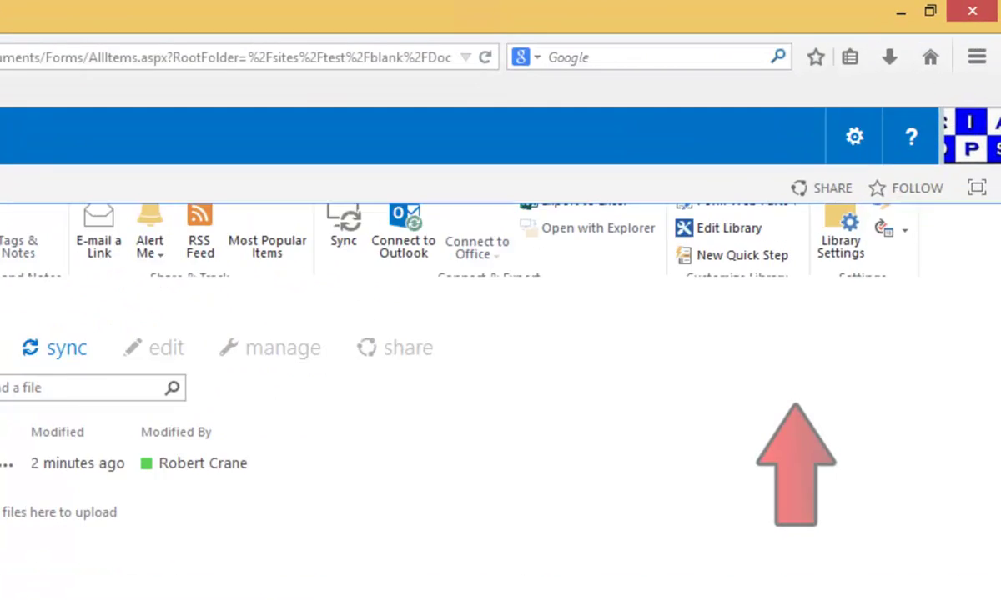
pyautogui.click(782, 337)
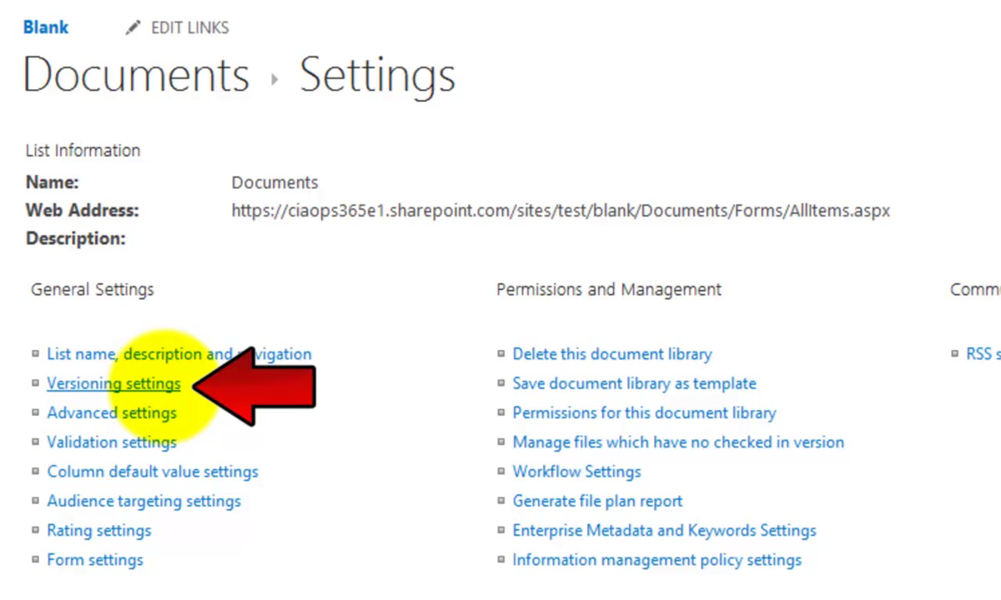
pyautogui.click(163, 380)
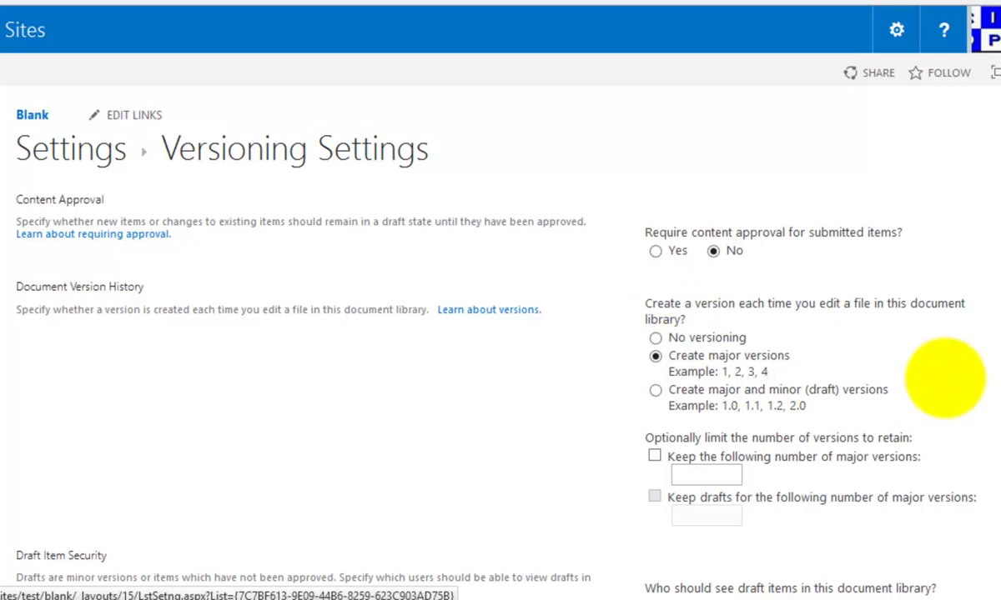
pyautogui.scroll(-3, 986, 350)
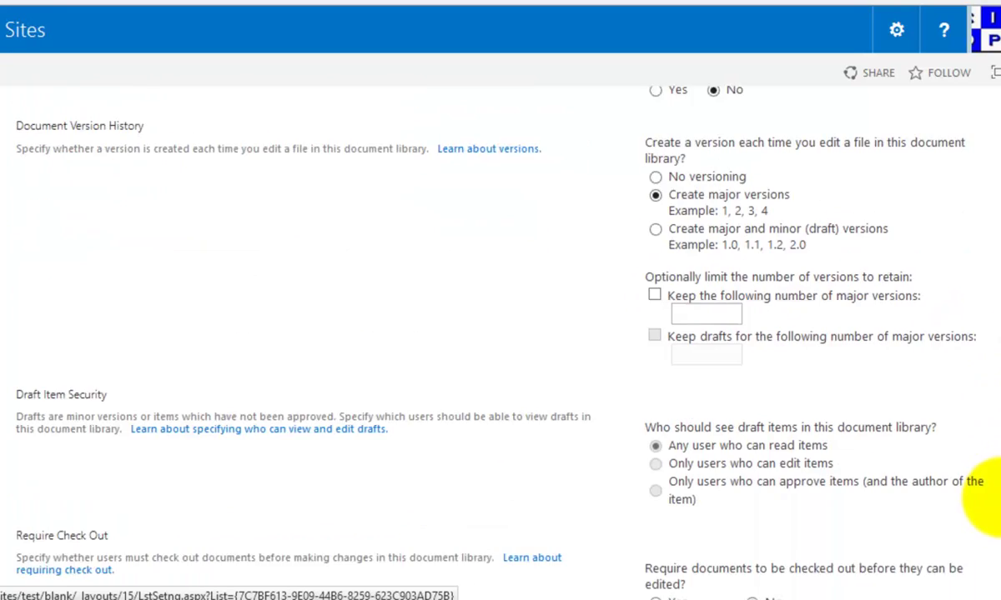
pyautogui.scroll(-1, 996, 533)
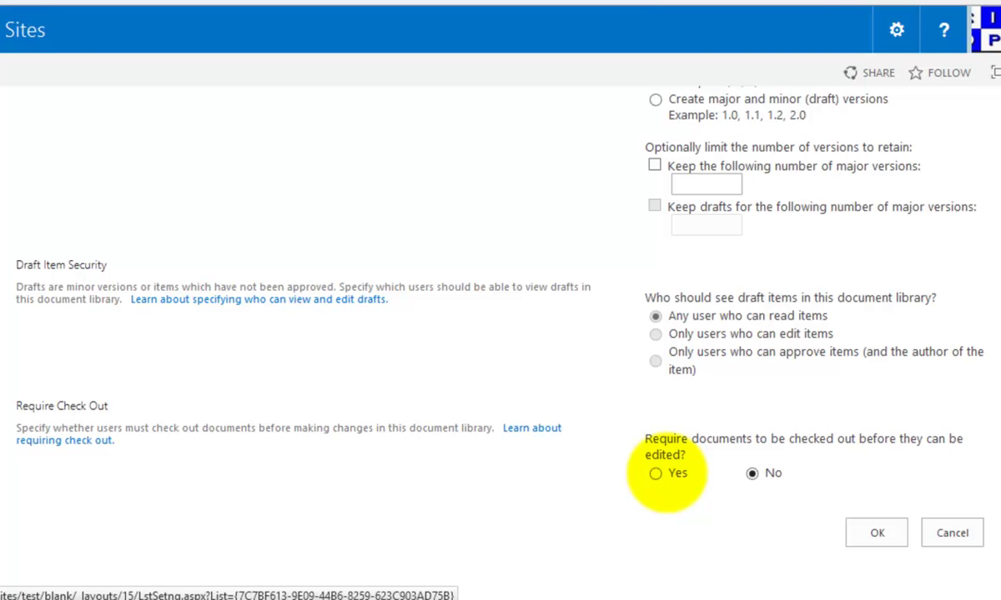
pyautogui.click(951, 534)
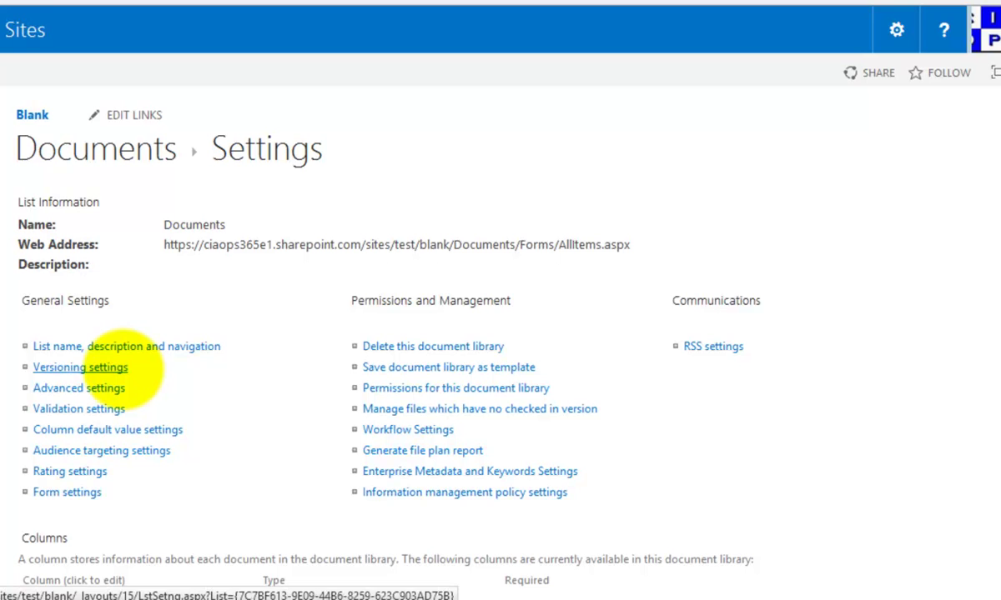
pyautogui.click(130, 150)
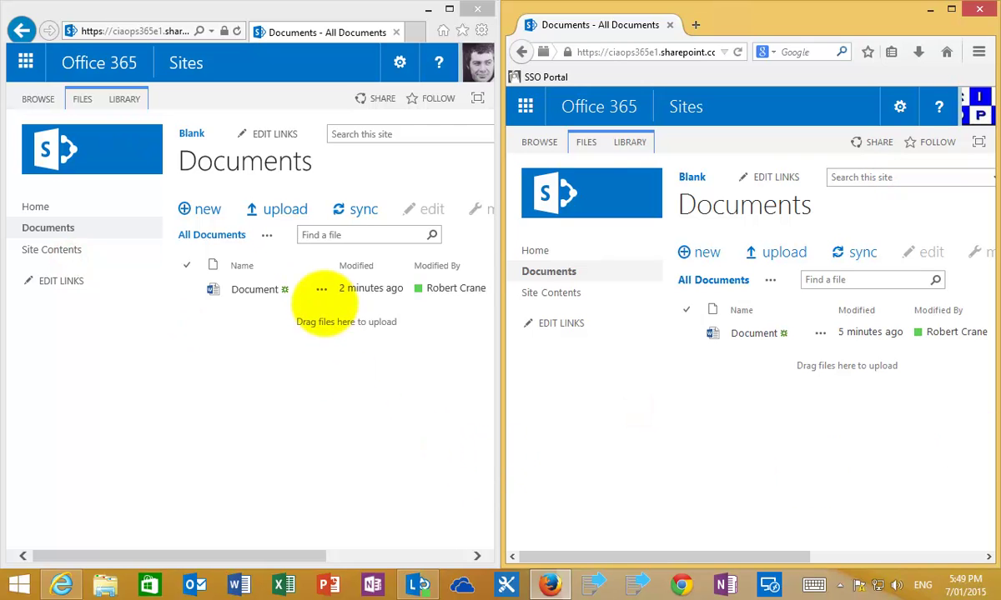
# Step: As the secondary user, check out Document in the Documents library
pyautogui.click(277, 342)
pyautogui.click(189, 290)
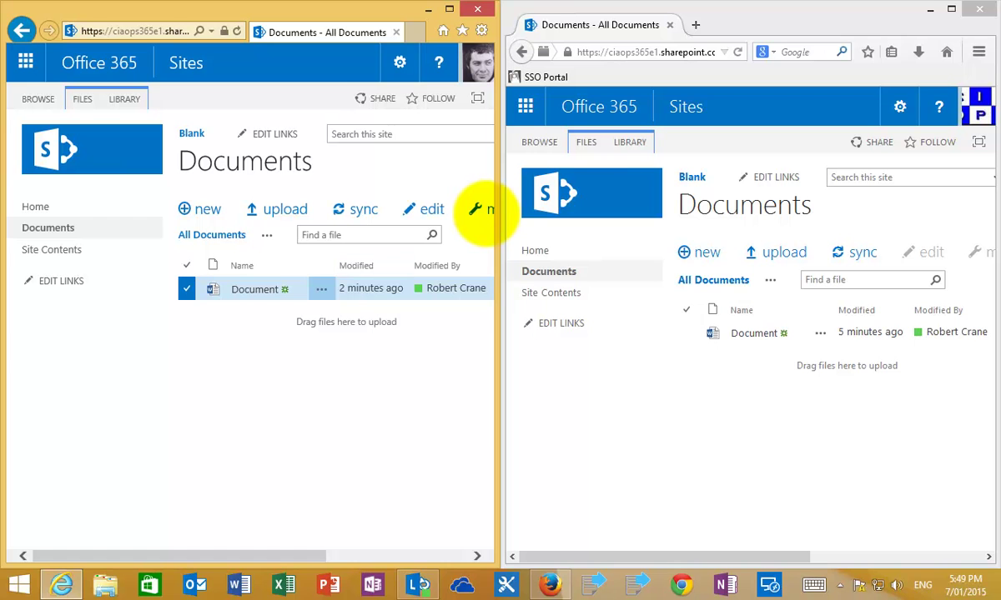
pyautogui.click(487, 211)
pyautogui.click(400, 348)
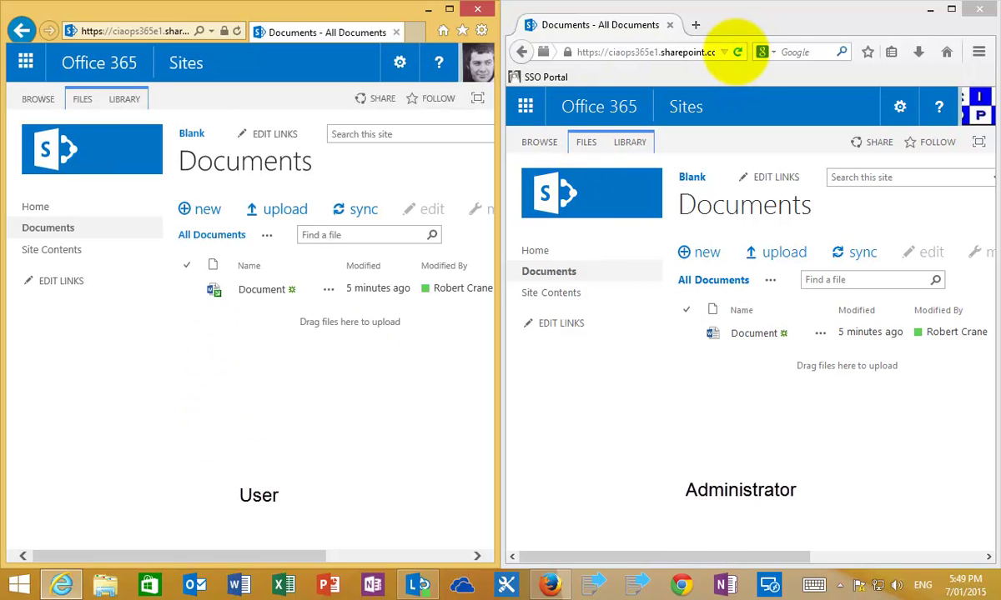
# Step: As the administrator, refresh the Documents library and discard the other user's check out of Document, accepting the confirmation
pyautogui.click(738, 52)
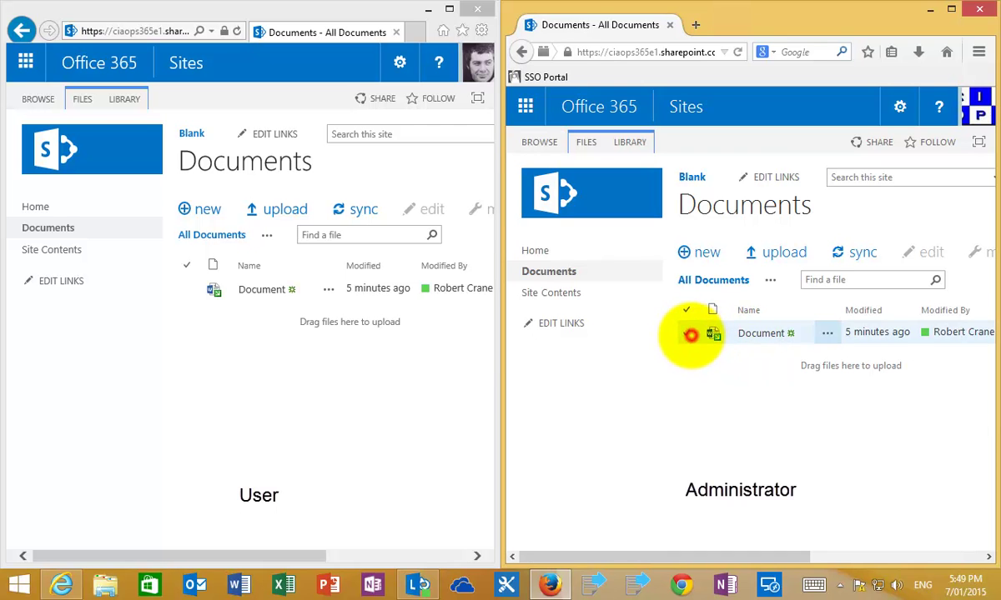
pyautogui.click(689, 334)
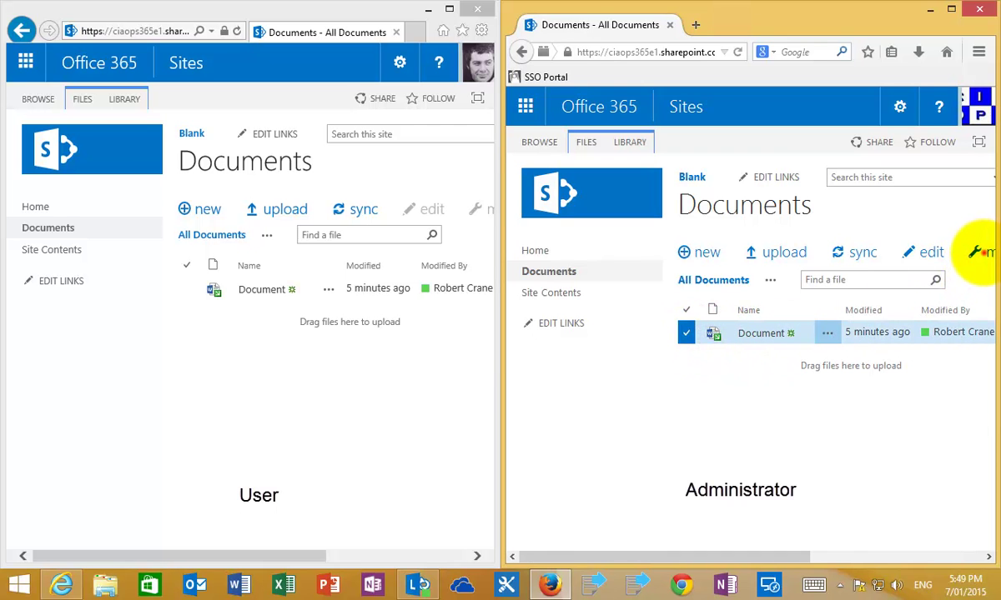
pyautogui.click(980, 252)
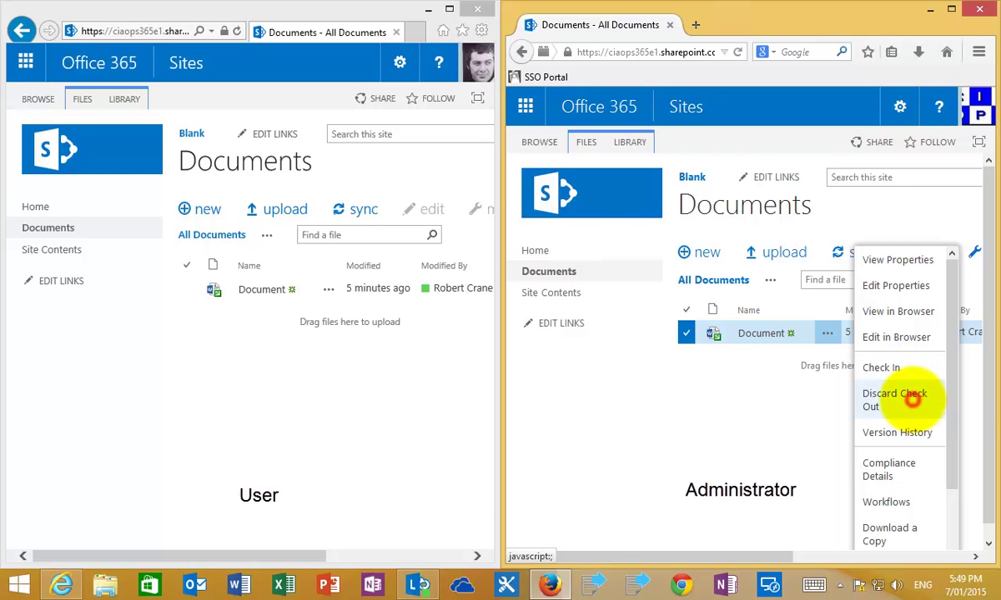
pyautogui.click(905, 398)
pyautogui.click(780, 296)
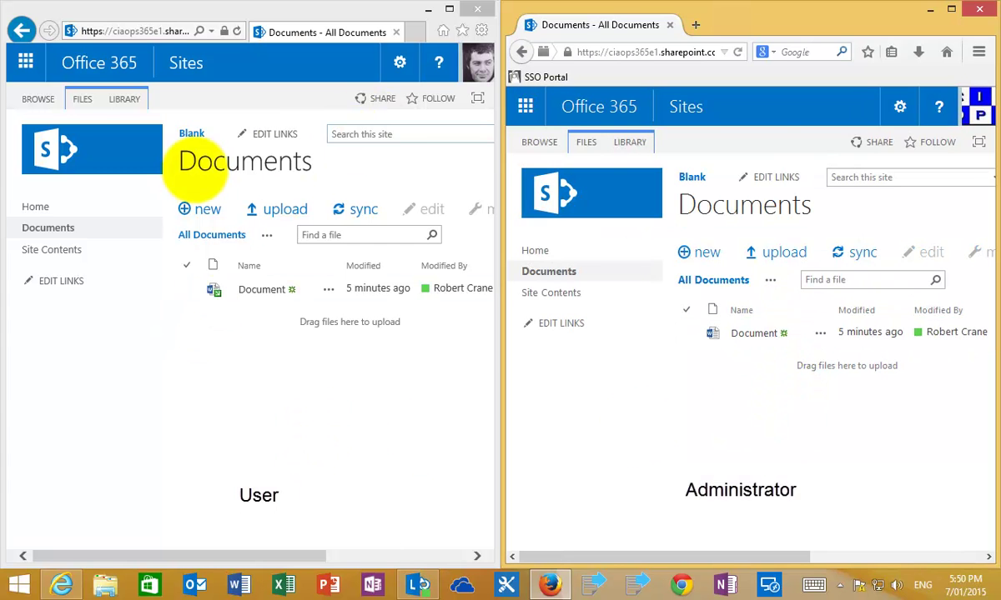
# Step: As the user, reload the Documents library to check the check-out status of Document
pyautogui.click(226, 291)
pyautogui.click(269, 261)
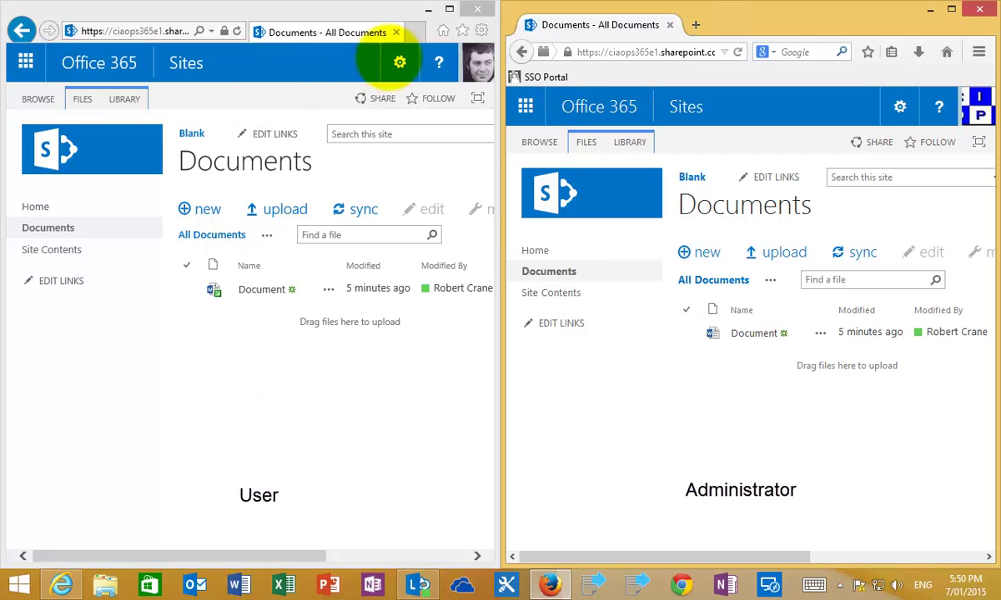
pyautogui.click(237, 31)
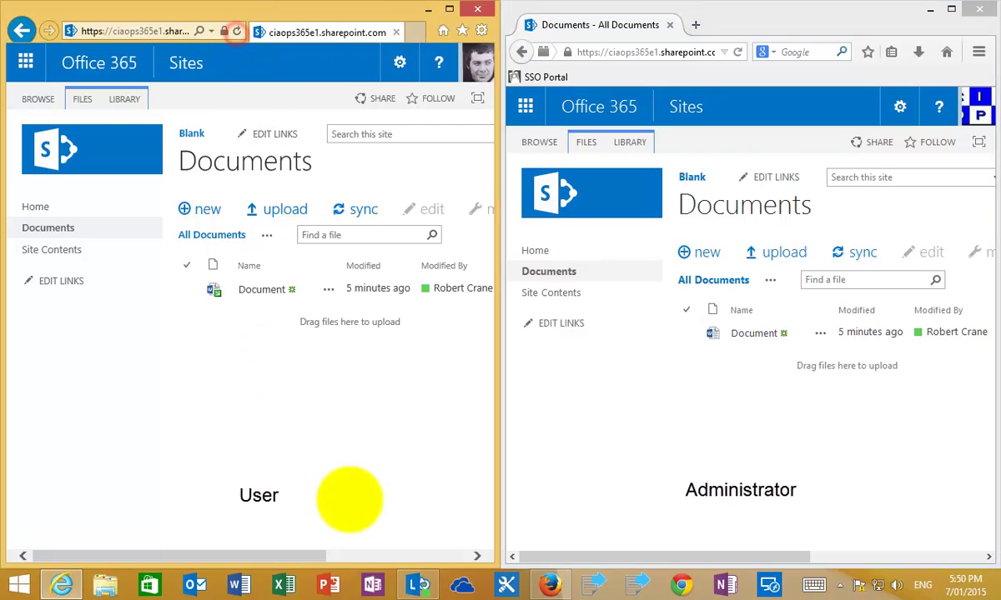